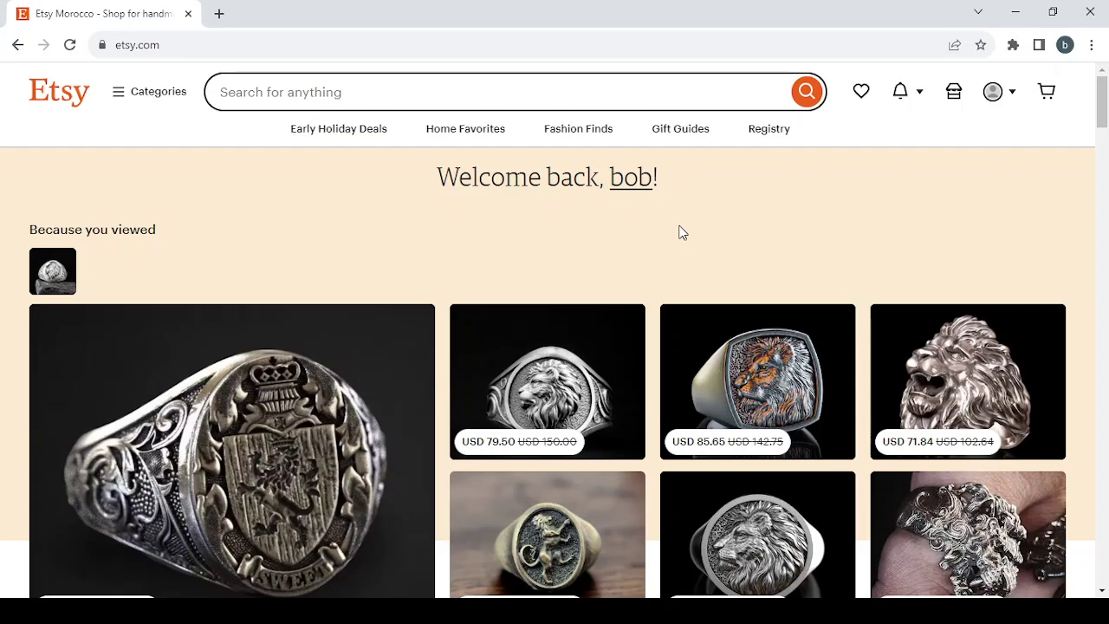
Browse the ring recommendations on the Etsy home page, comparing the suggested items and their prices
scroll(680, 232, down, 3)
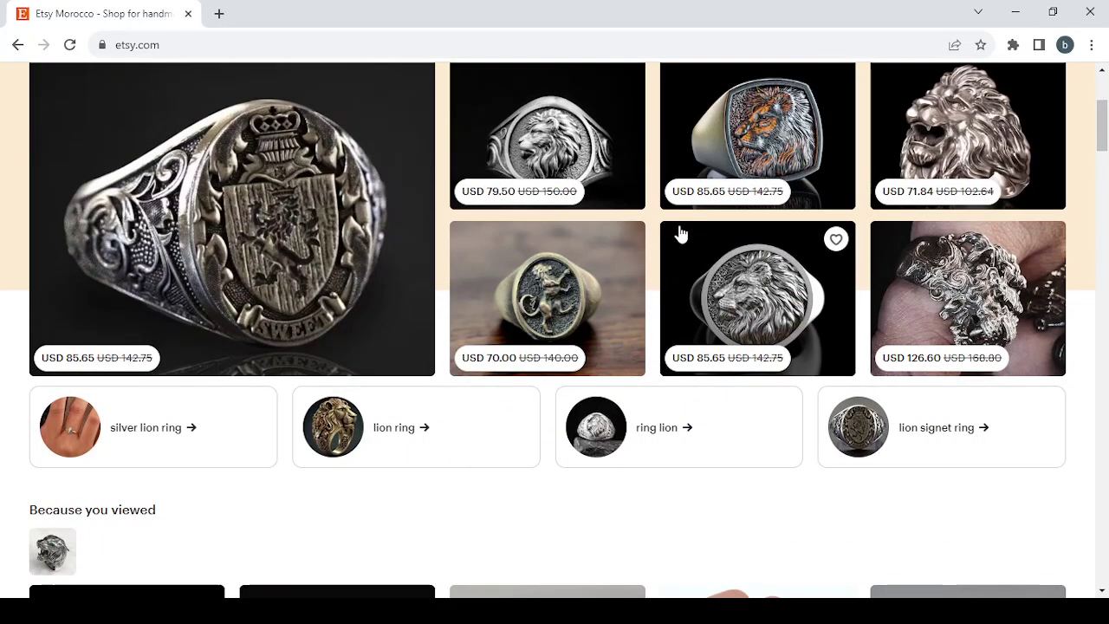
scroll(680, 232, up, 1)
scroll(680, 233, down, 4)
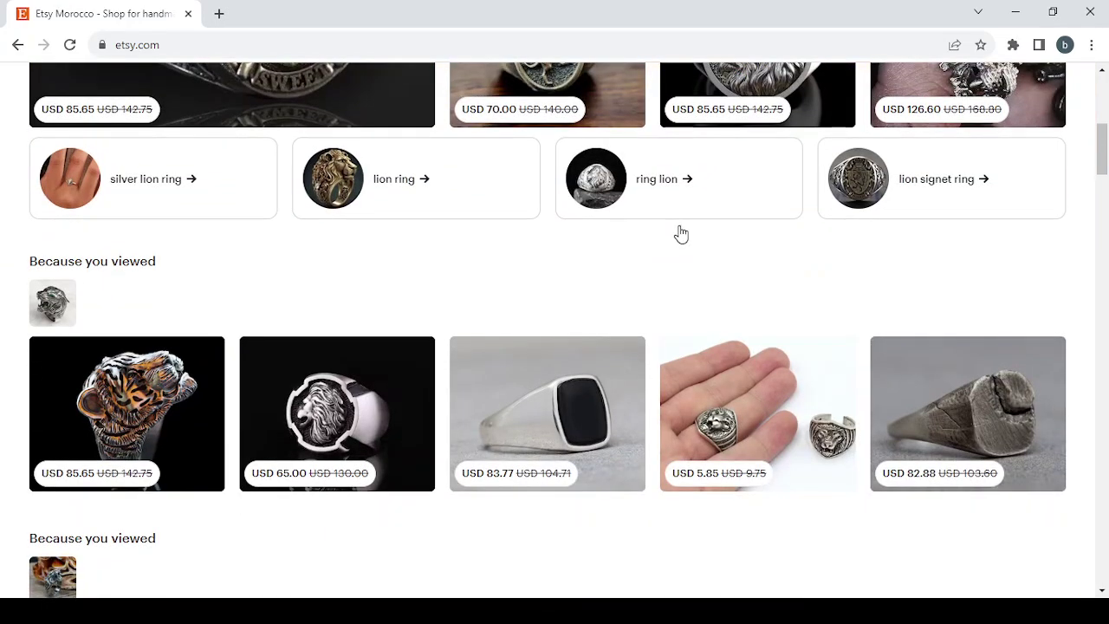
scroll(680, 232, up, 3)
scroll(680, 233, down, 1)
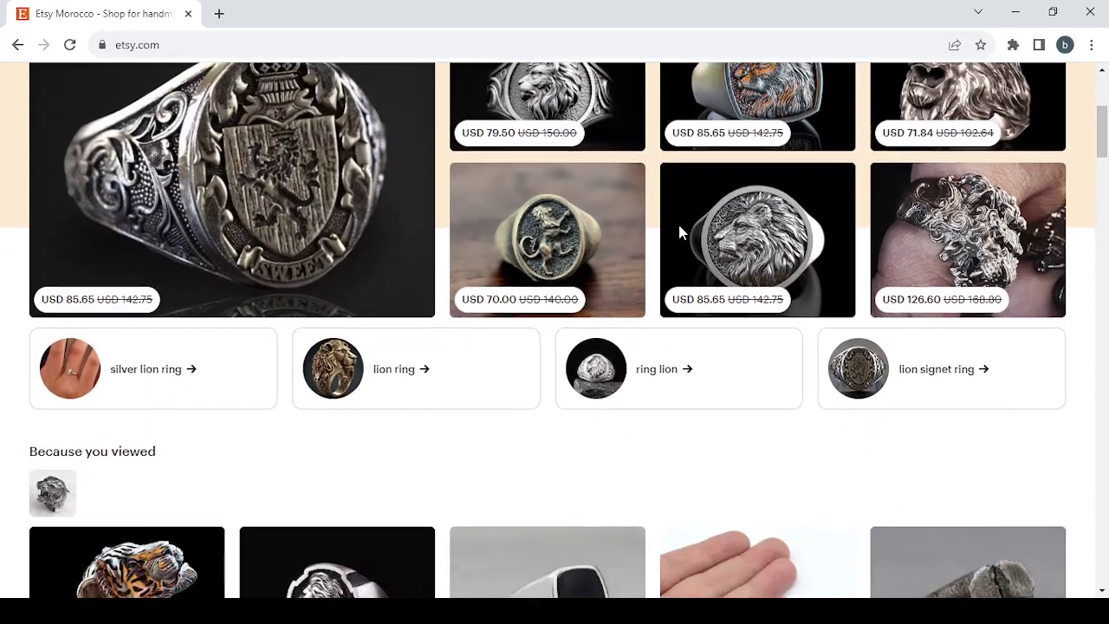
scroll(680, 232, up, 1)
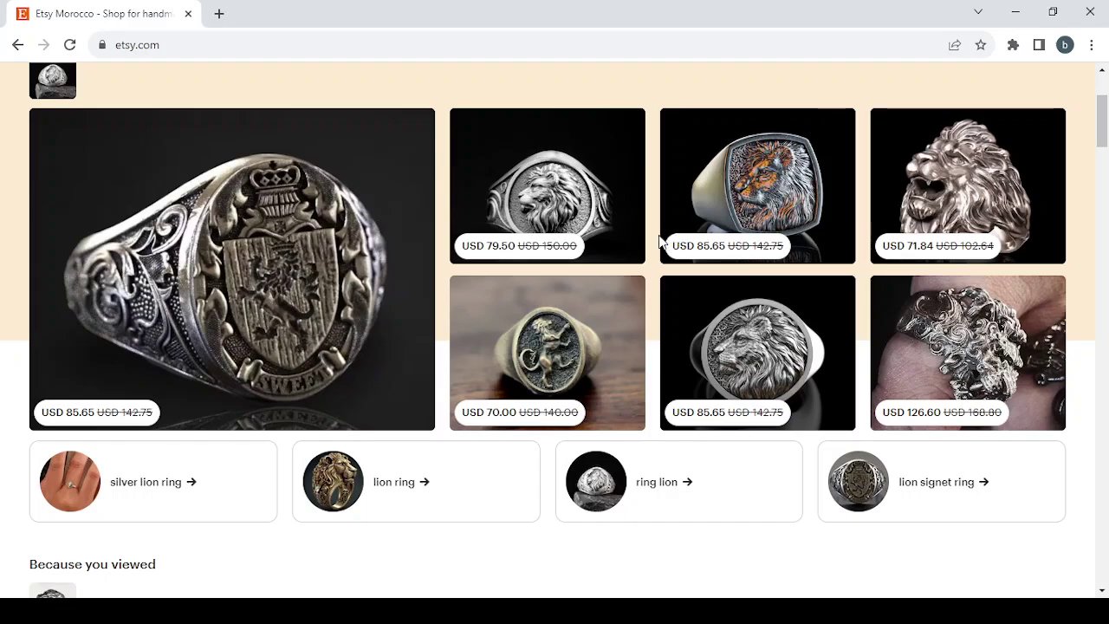
scroll(654, 245, up, 1)
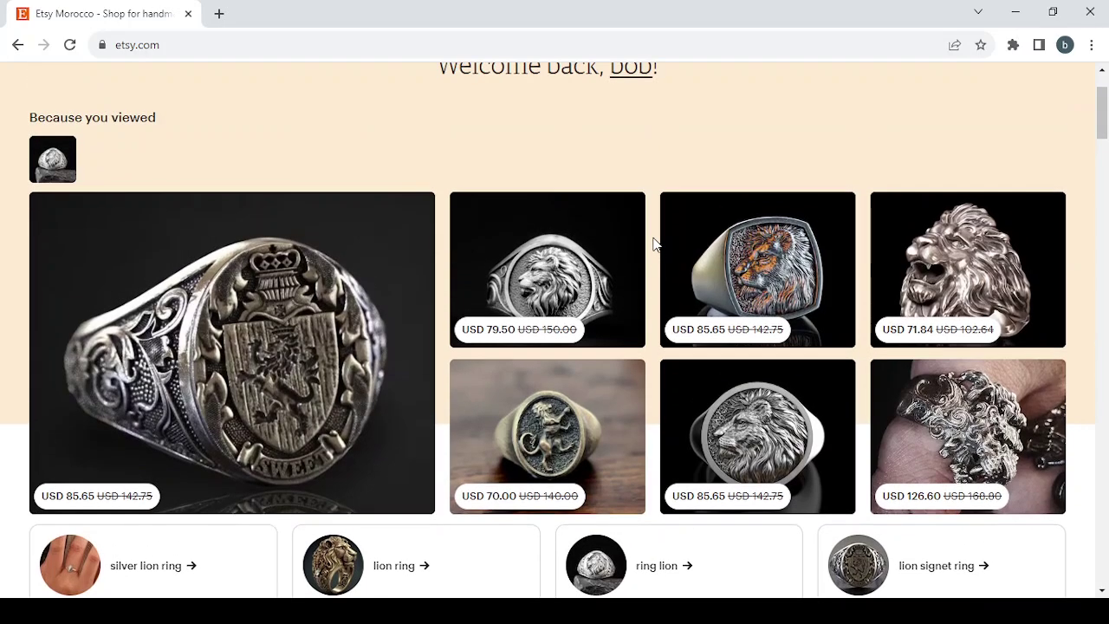
scroll(654, 245, up, 1)
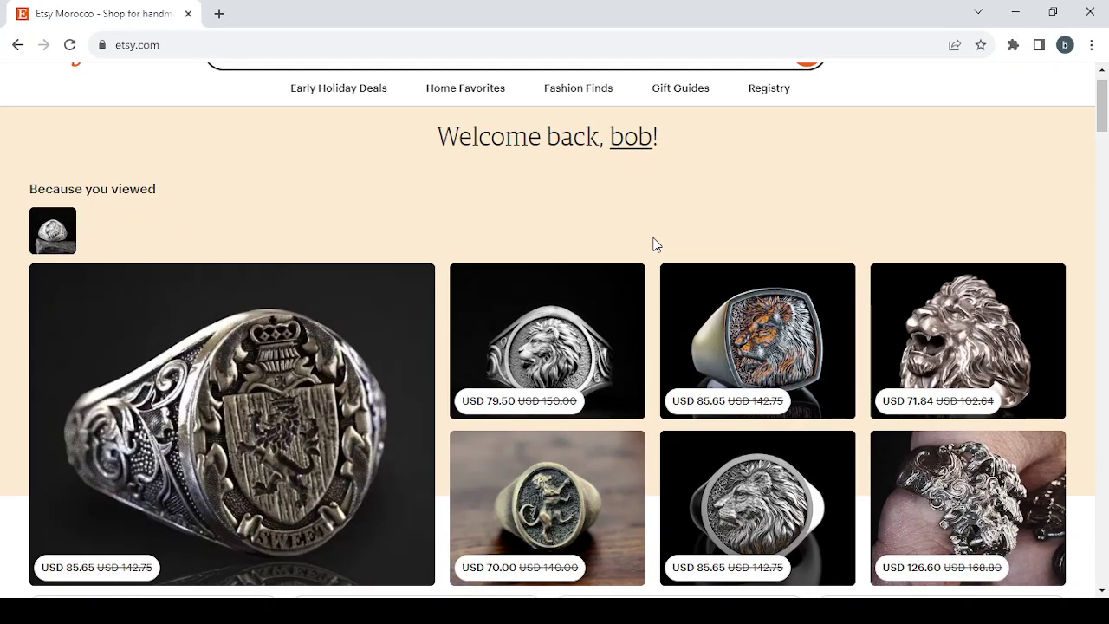
scroll(654, 245, down, 1)
scroll(654, 245, down, 1)
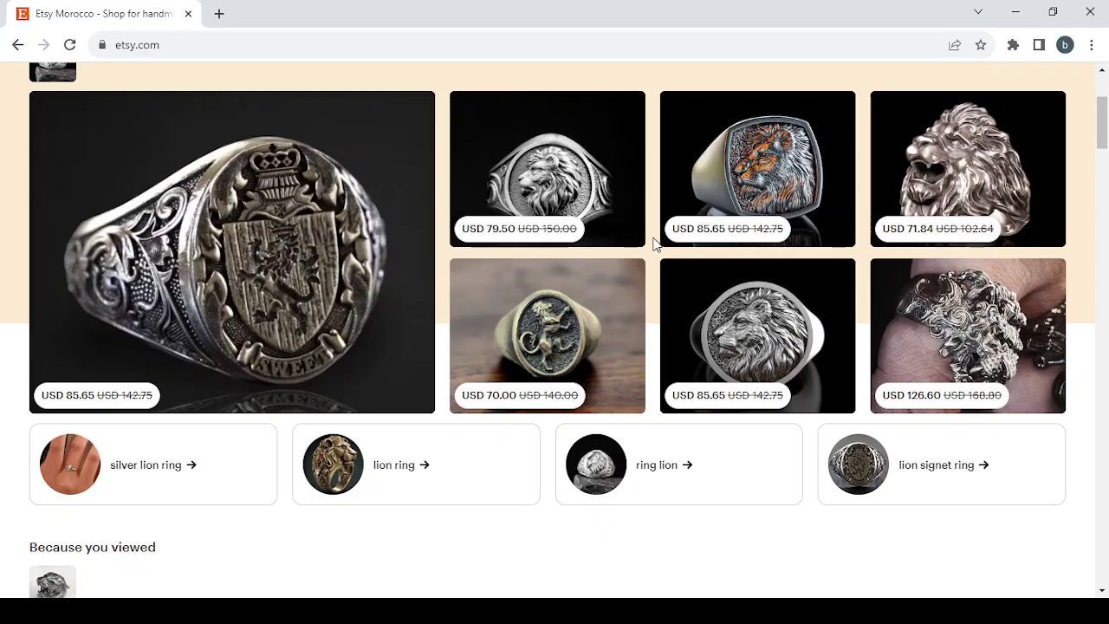
scroll(654, 244, down, 2)
scroll(654, 245, down, 1)
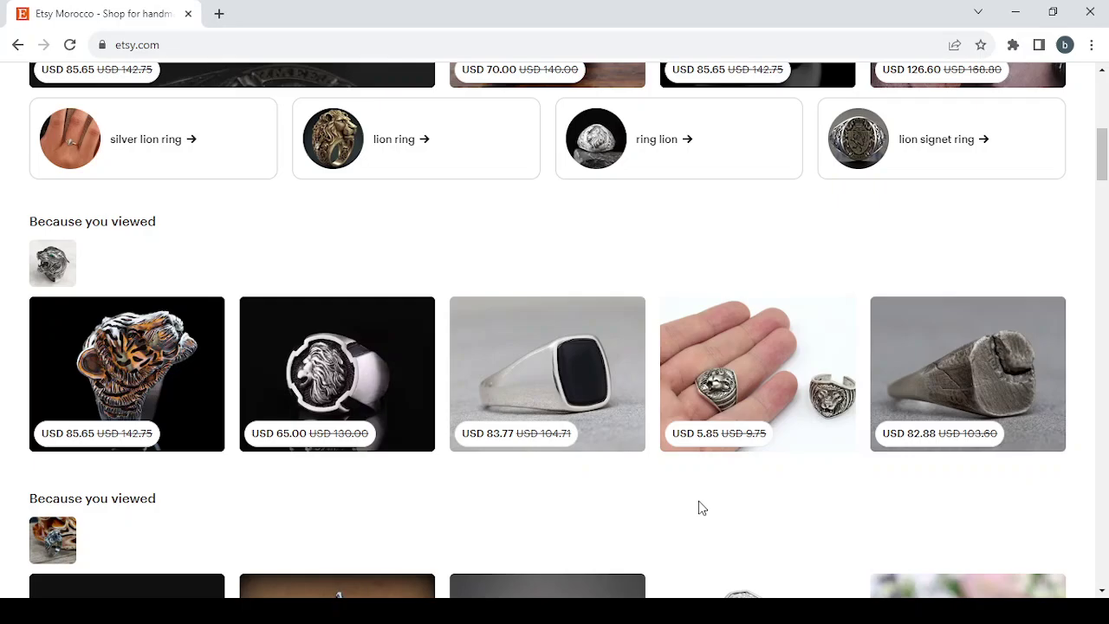
Open the hand-held lion head ring listing from the sponsored items by Etsy sellers
scroll(701, 509, down, 3)
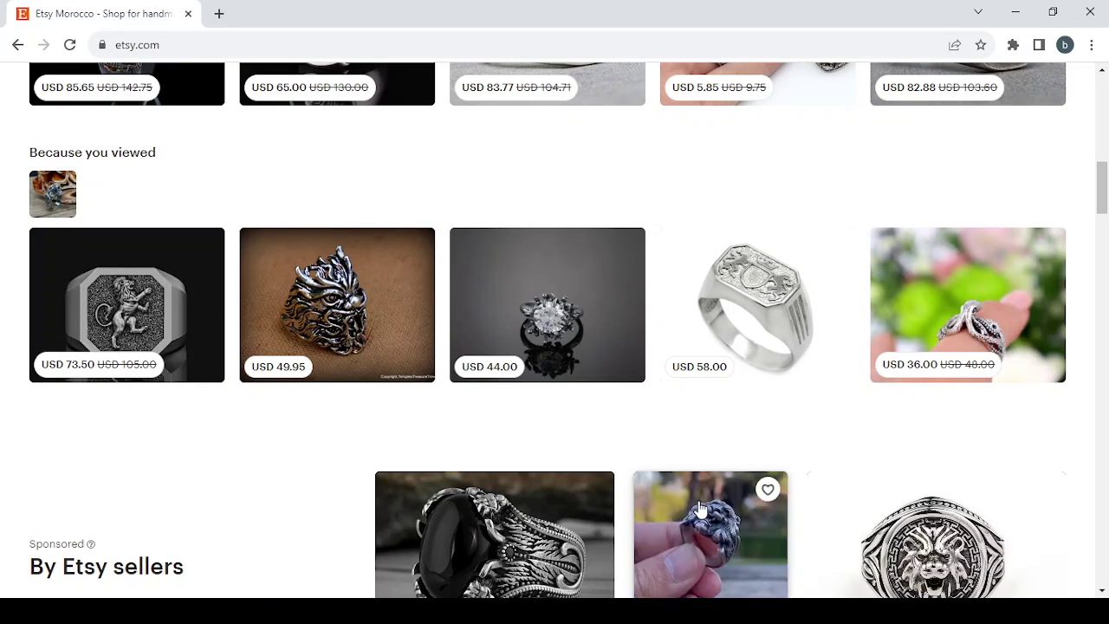
scroll(700, 508, down, 1)
scroll(700, 509, down, 2)
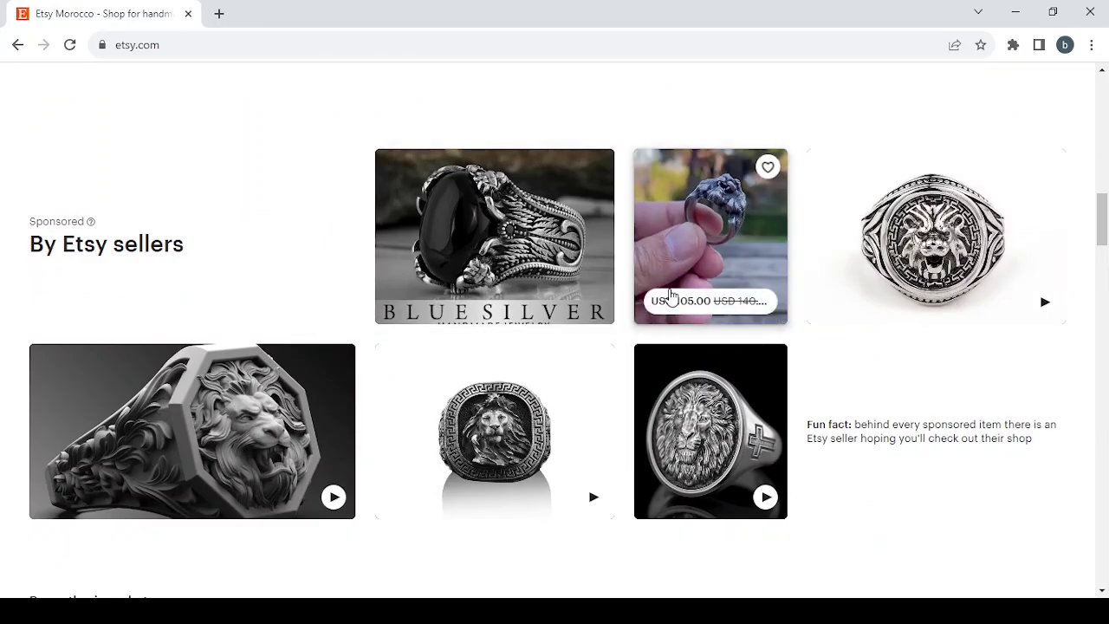
click(683, 259)
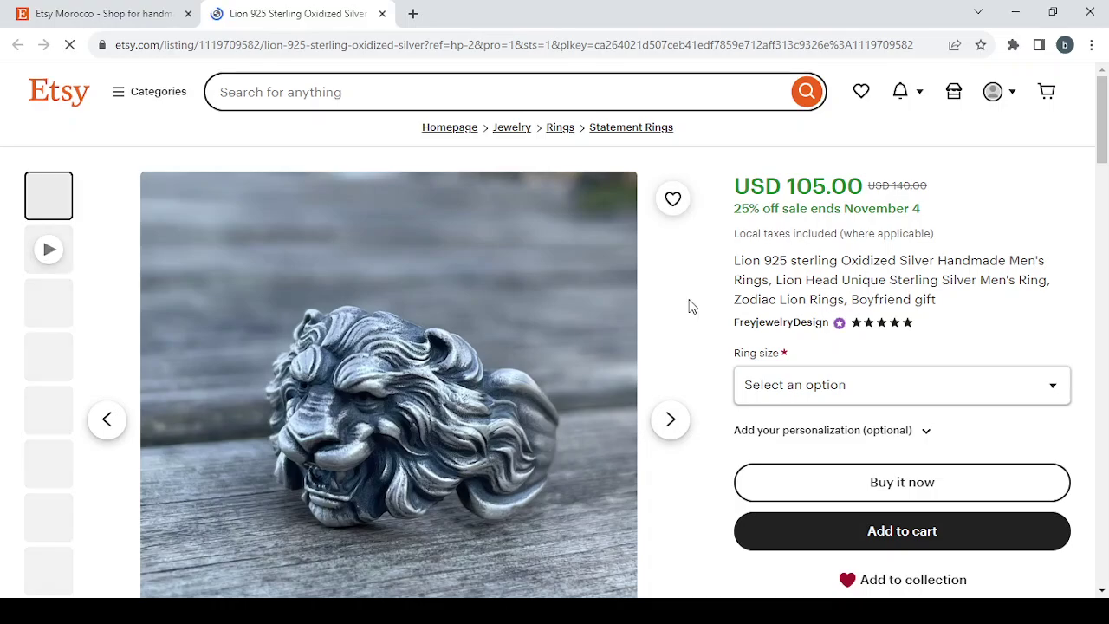
Look through the lion ring's product video and the photos that follow it in the listing gallery
scroll(691, 306, down, 3)
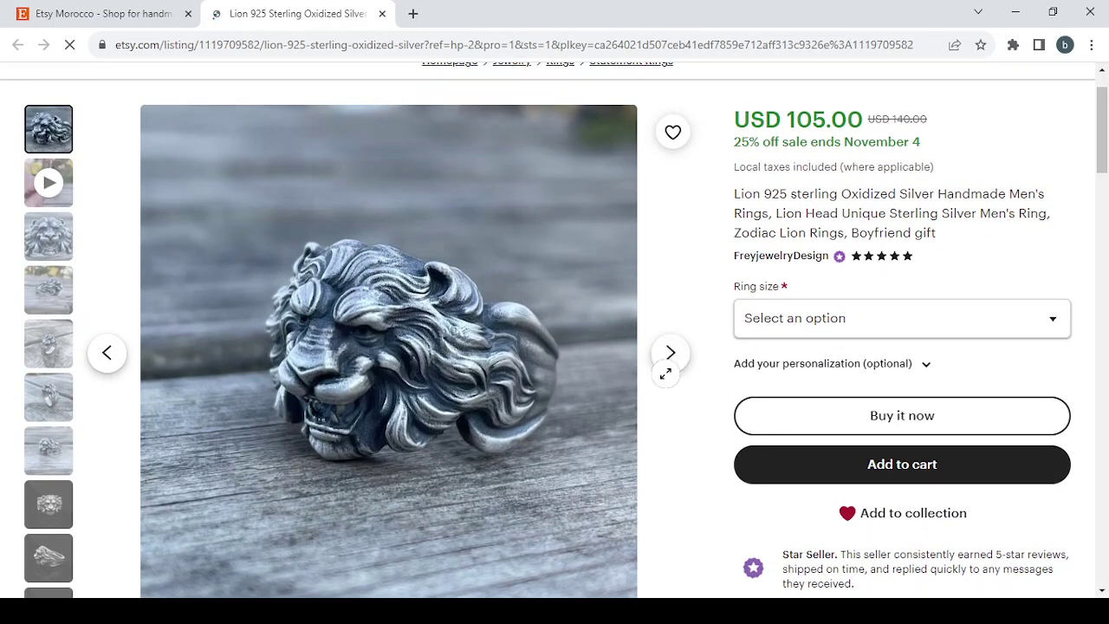
click(669, 353)
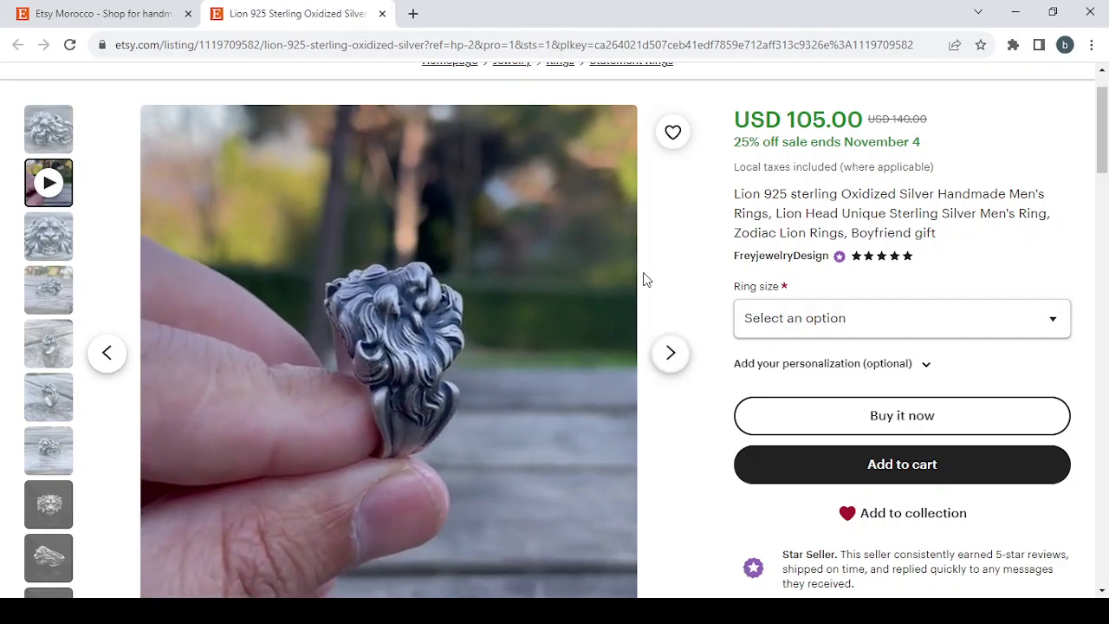
scroll(667, 283, up, 1)
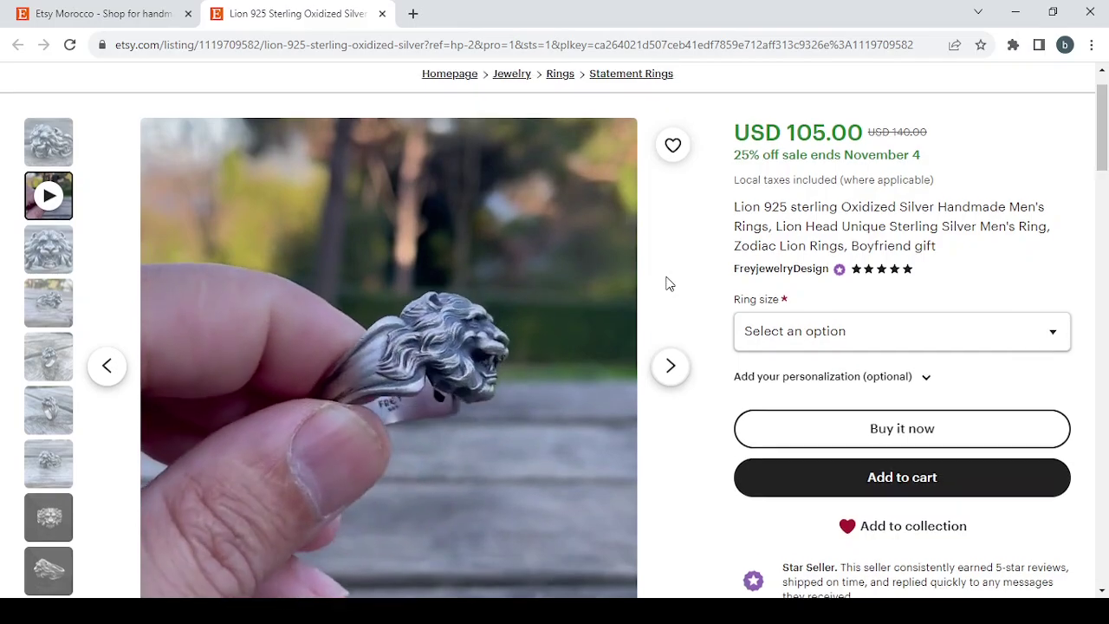
scroll(667, 283, down, 1)
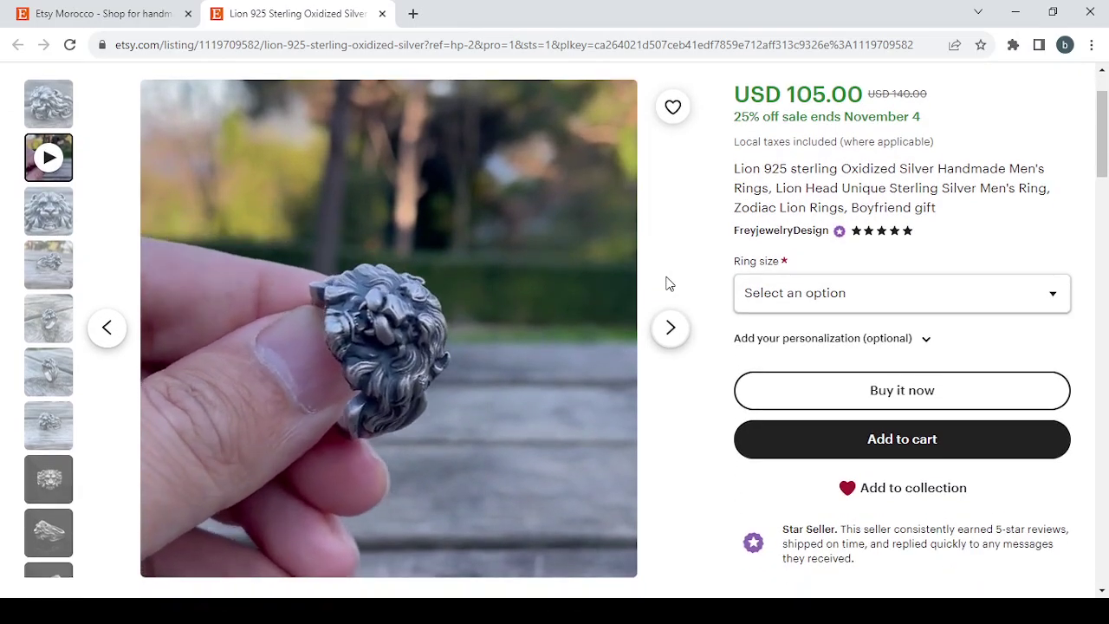
click(667, 343)
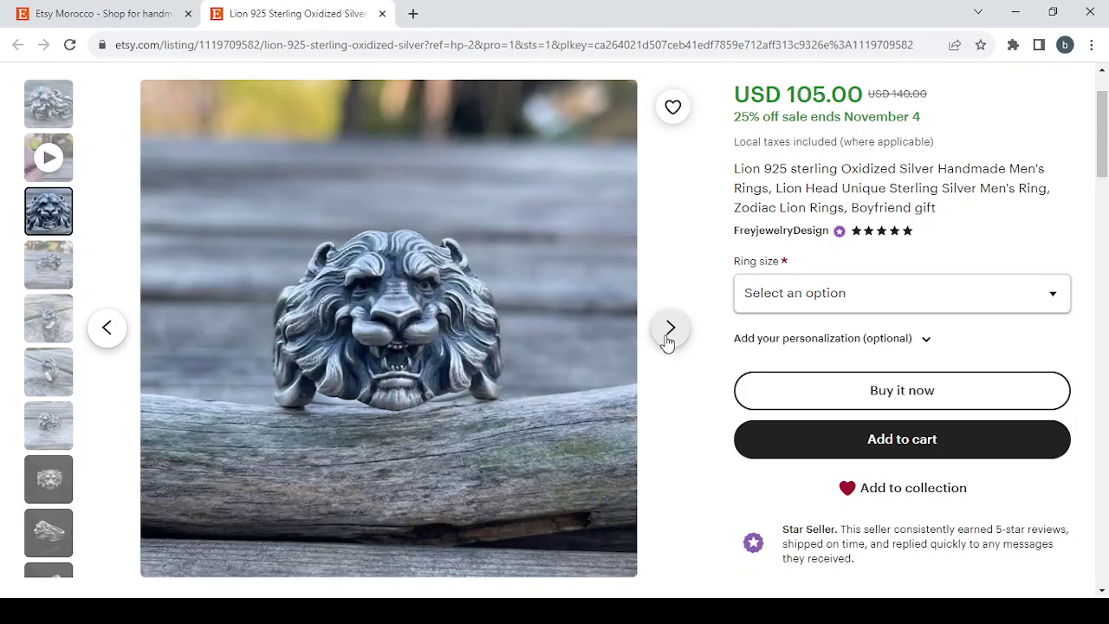
click(667, 342)
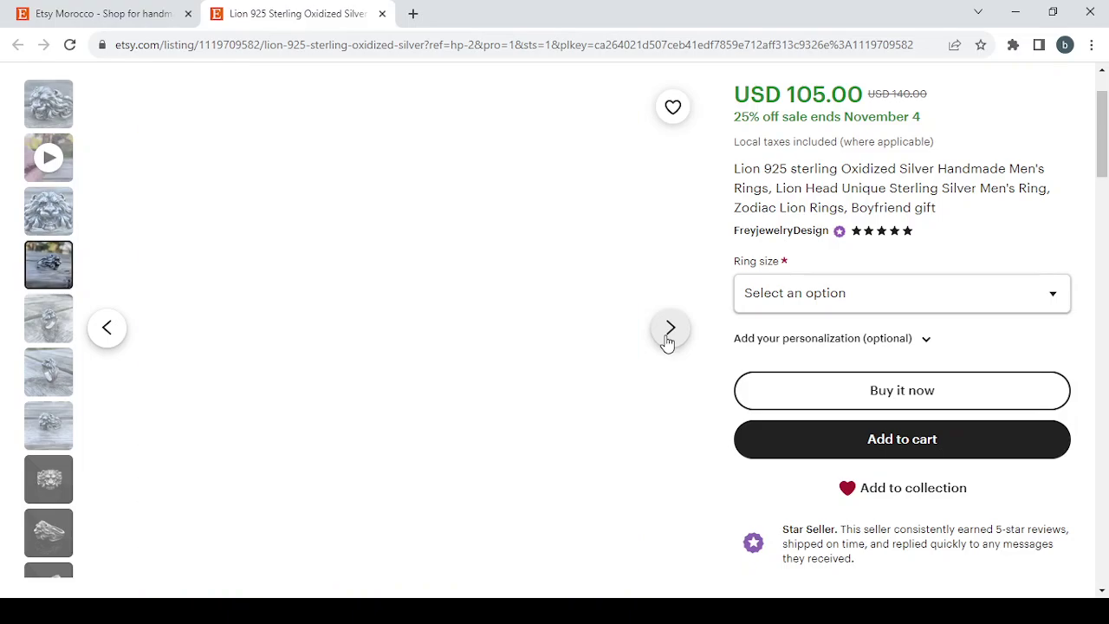
click(667, 342)
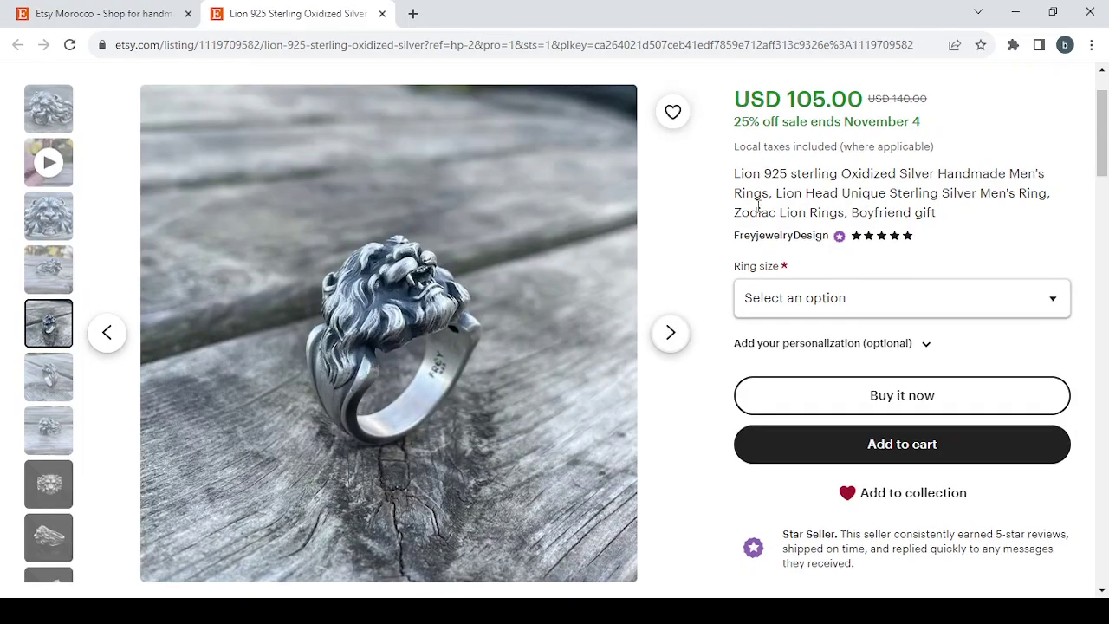
Review the lion ring's price, title, customer reviews, item details, and shipping and return policies
scroll(758, 205, up, 1)
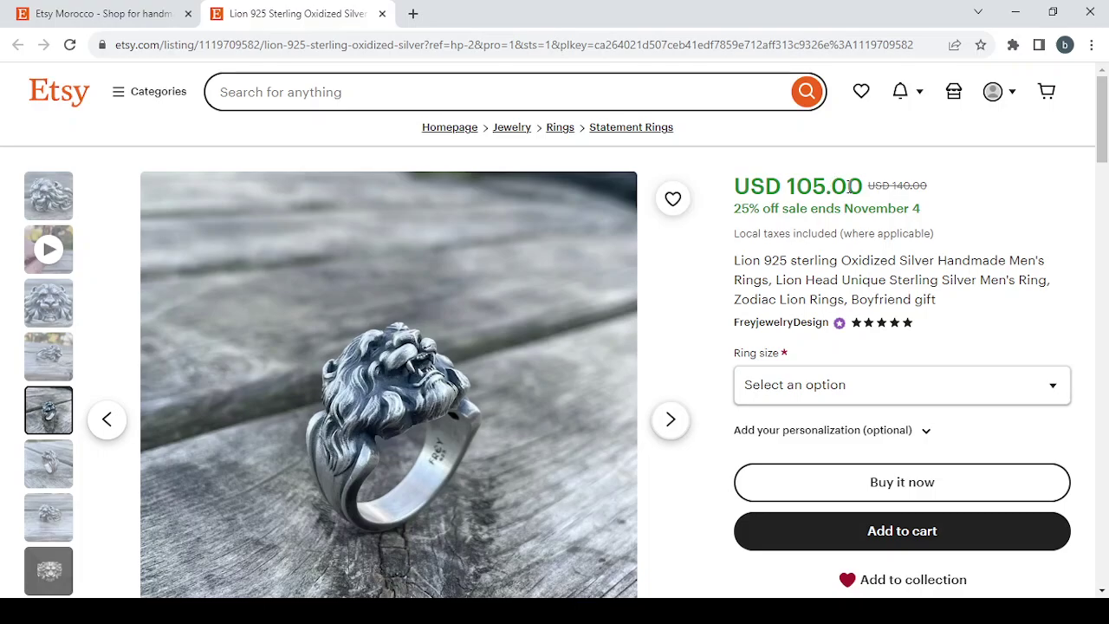
scroll(1027, 349, down, 2)
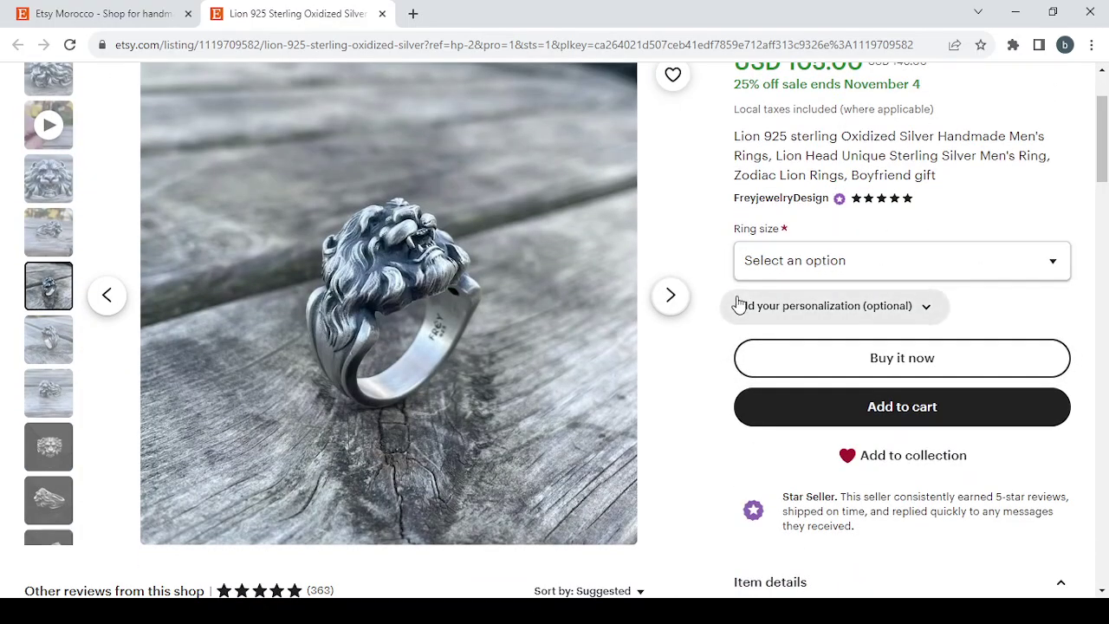
scroll(739, 305, down, 4)
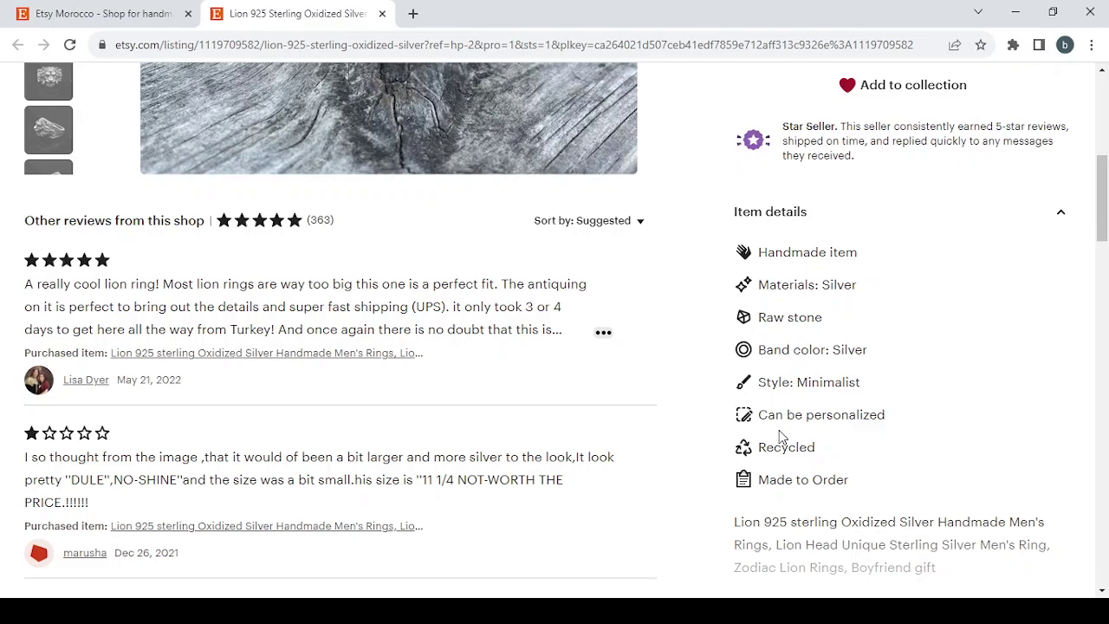
scroll(821, 317, down, 3)
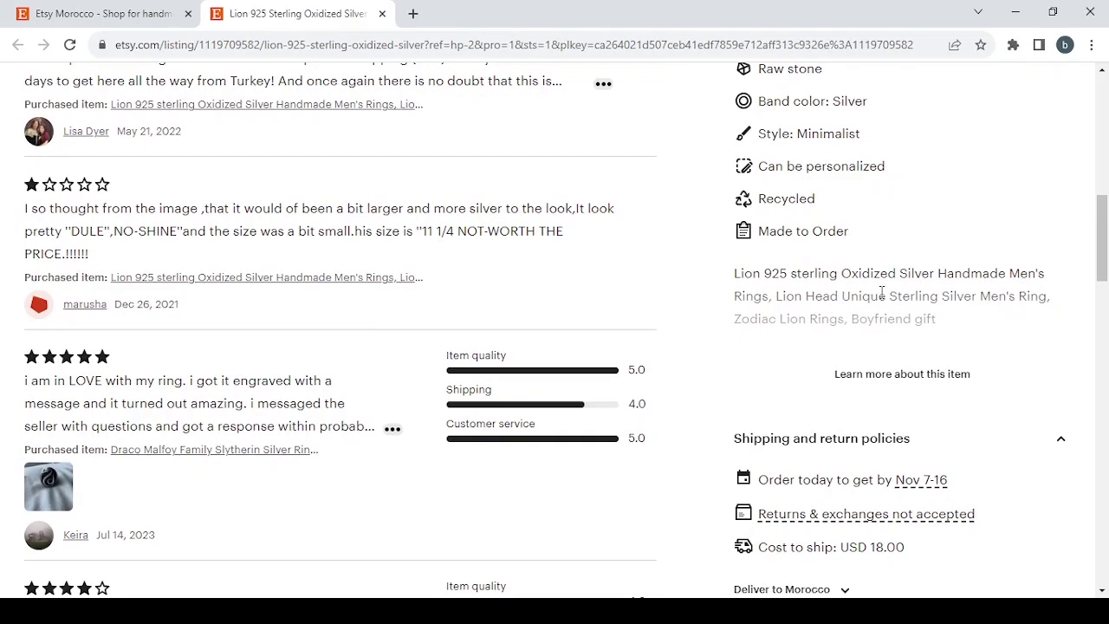
scroll(882, 293, down, 2)
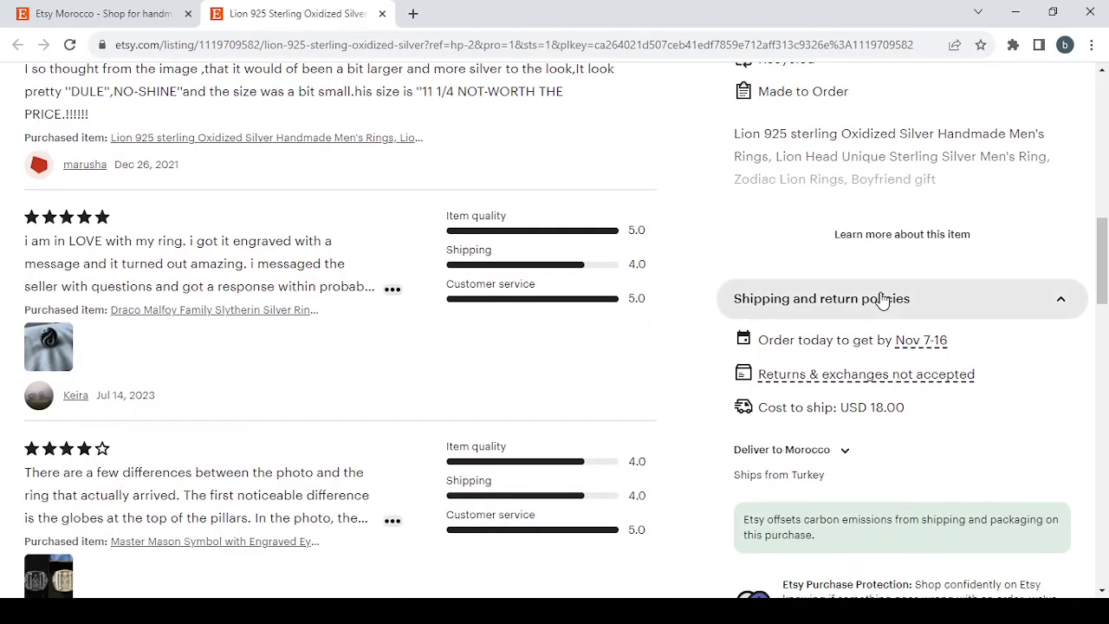
scroll(882, 298, down, 1)
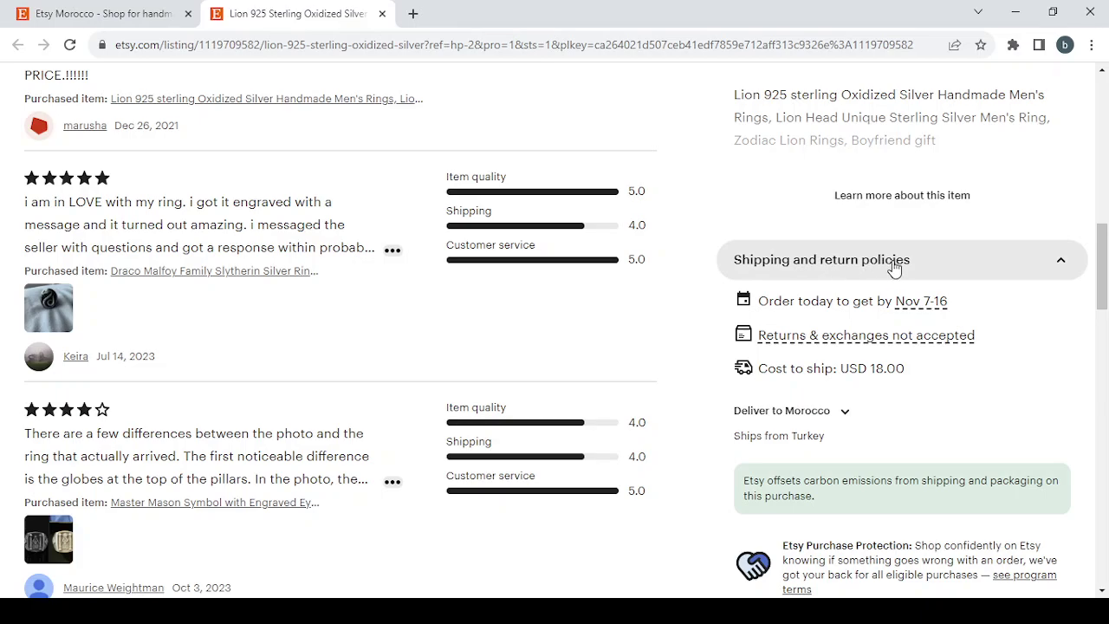
scroll(861, 286, up, 10)
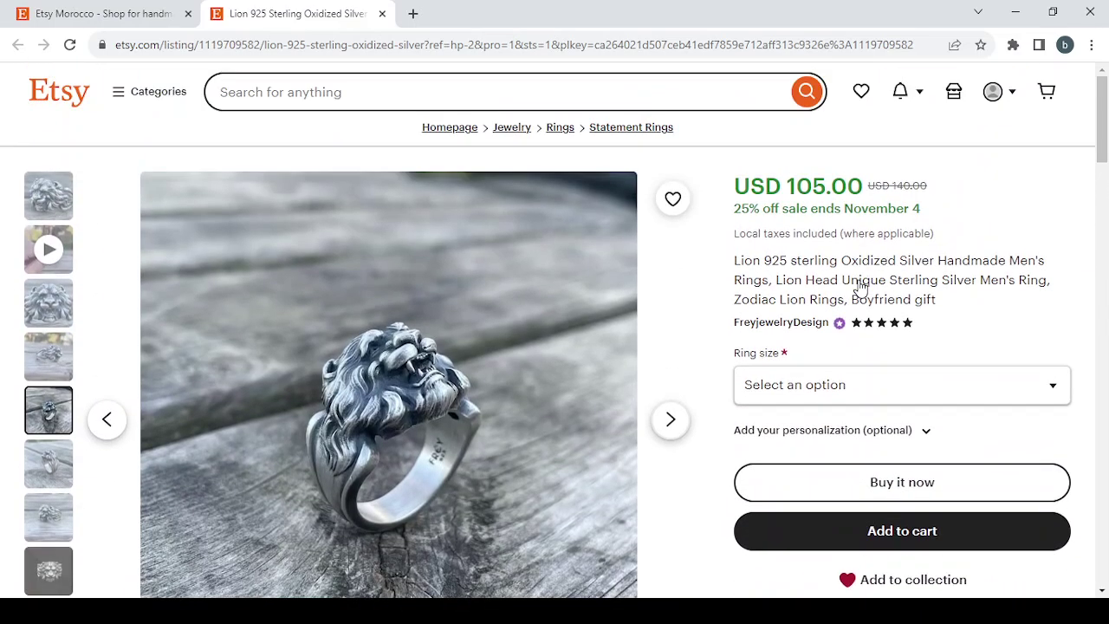
Close the lion ring listing and return to the beginning of the Etsy home page
click(383, 14)
scroll(734, 262, up, 4)
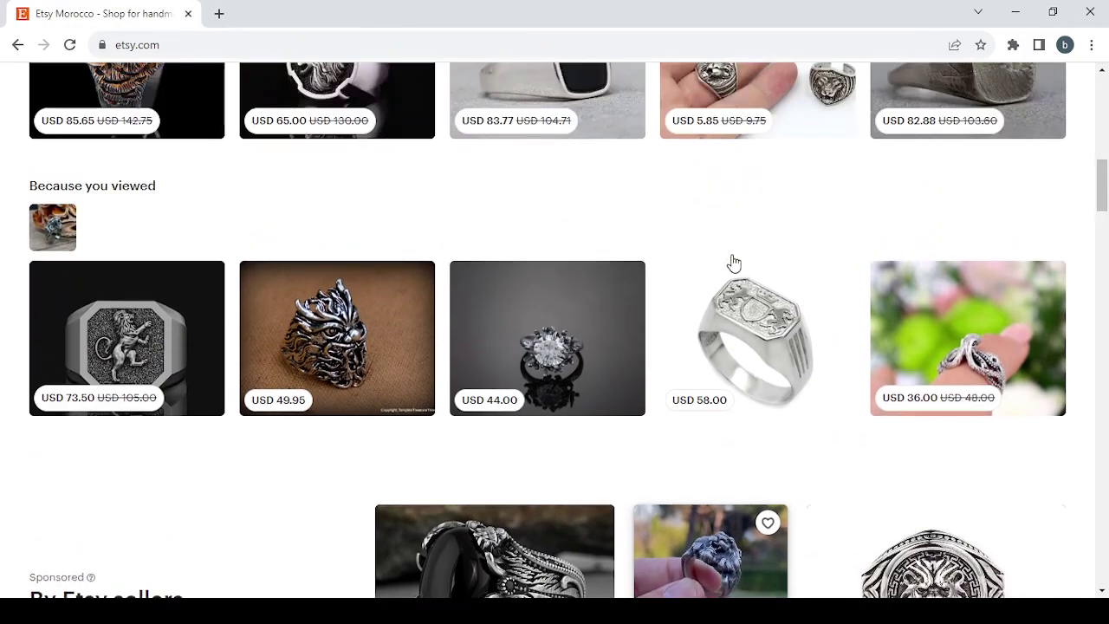
scroll(733, 263, up, 5)
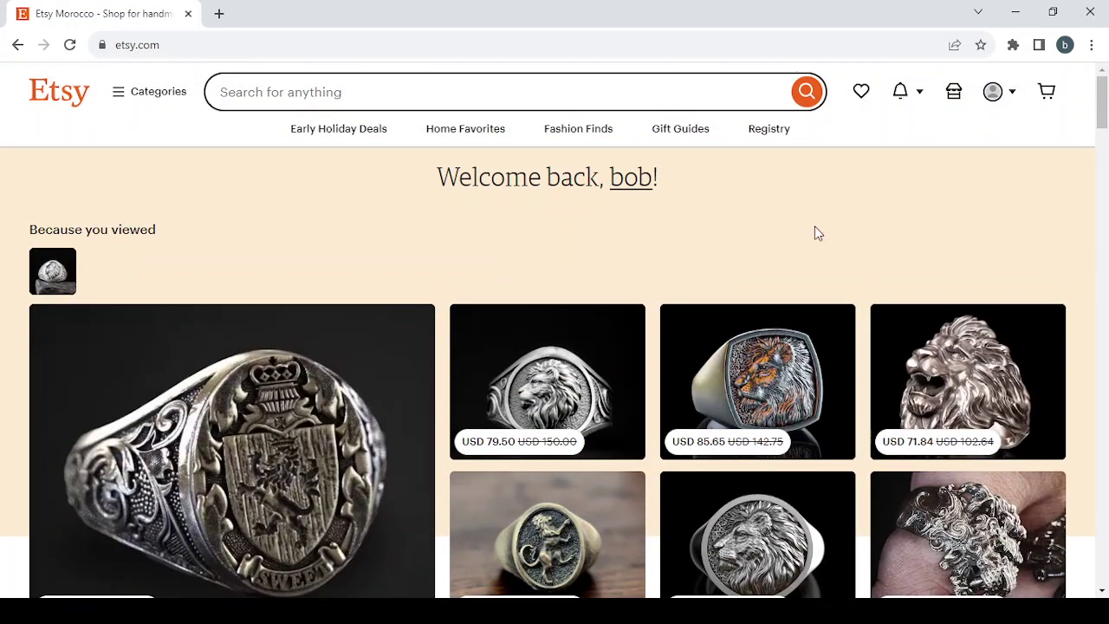
Open the seller's shop setup and go back to its Shop preferences stage
click(952, 95)
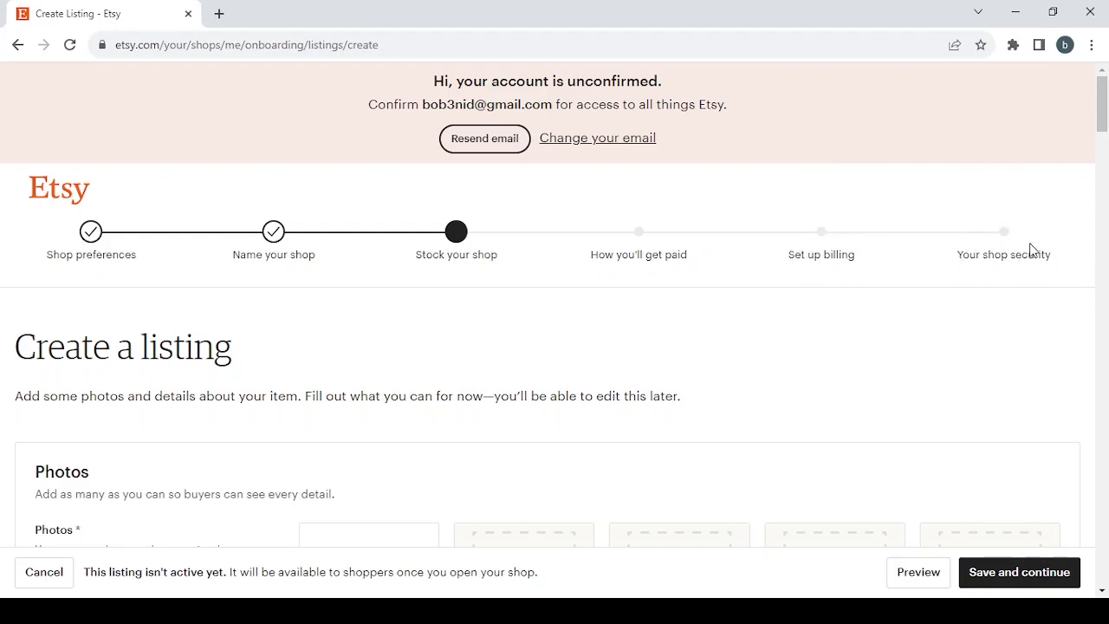
click(90, 236)
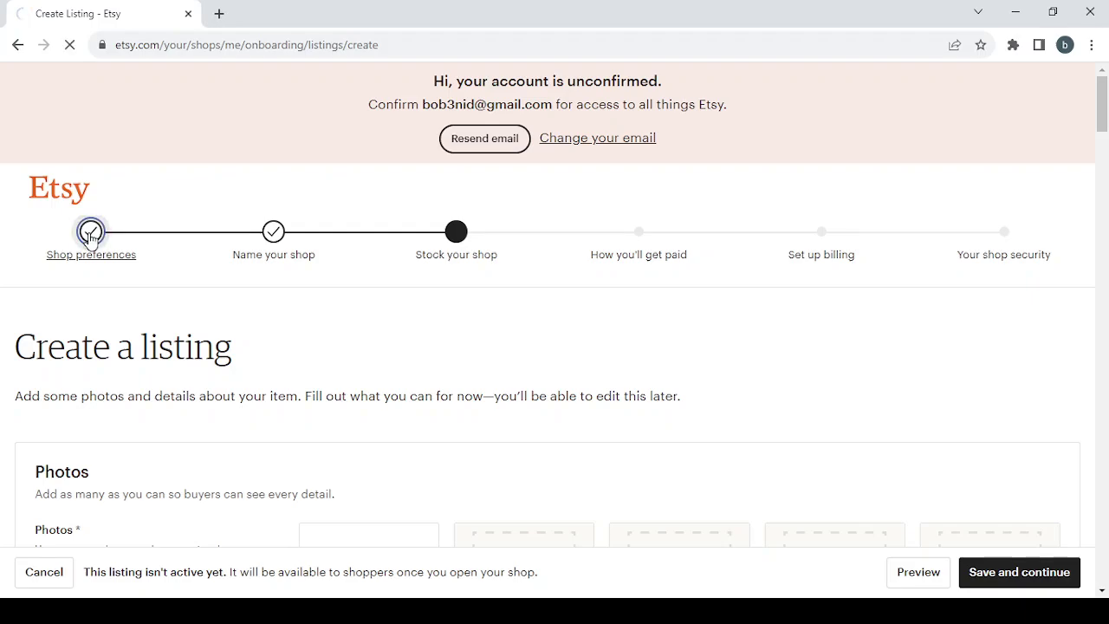
scroll(275, 367, down, 2)
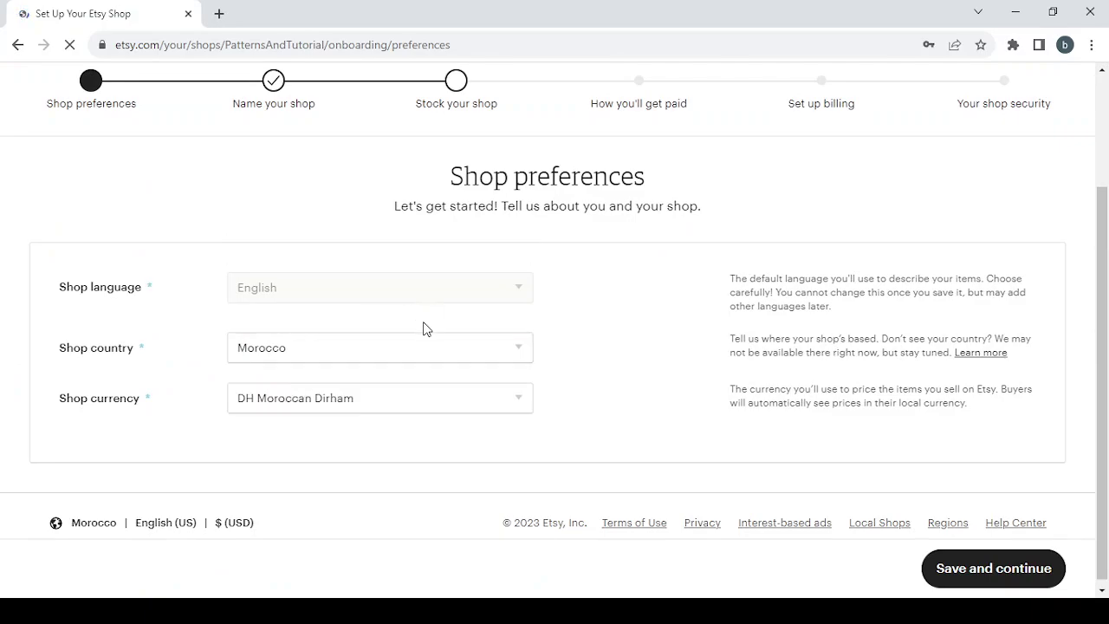
Set the shop currency to United States Dollar and save the shop preferences
click(397, 407)
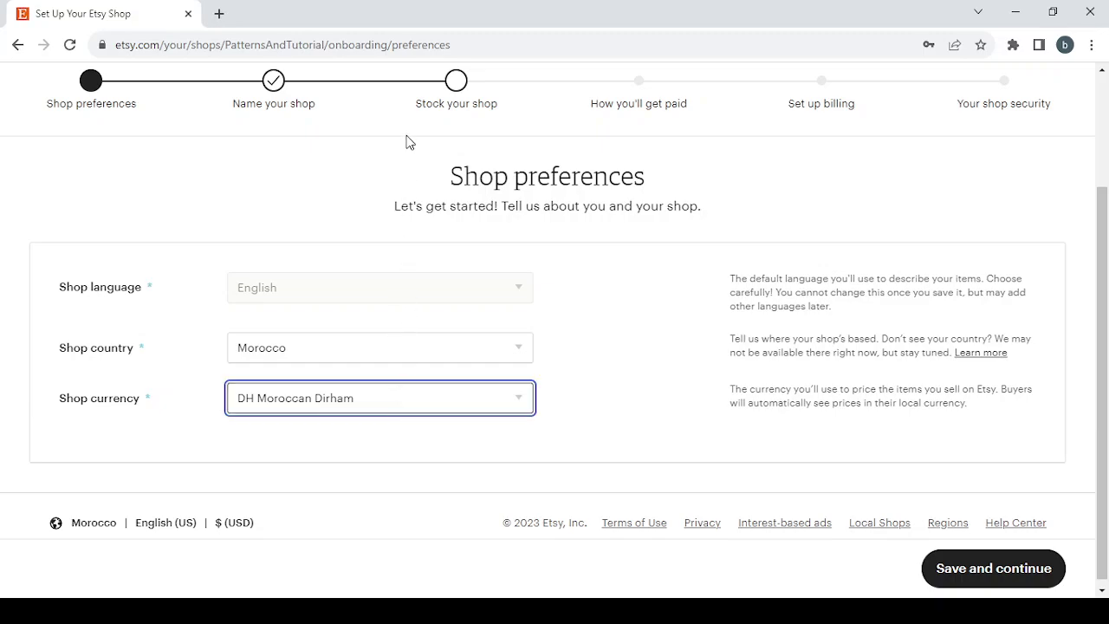
key(Home)
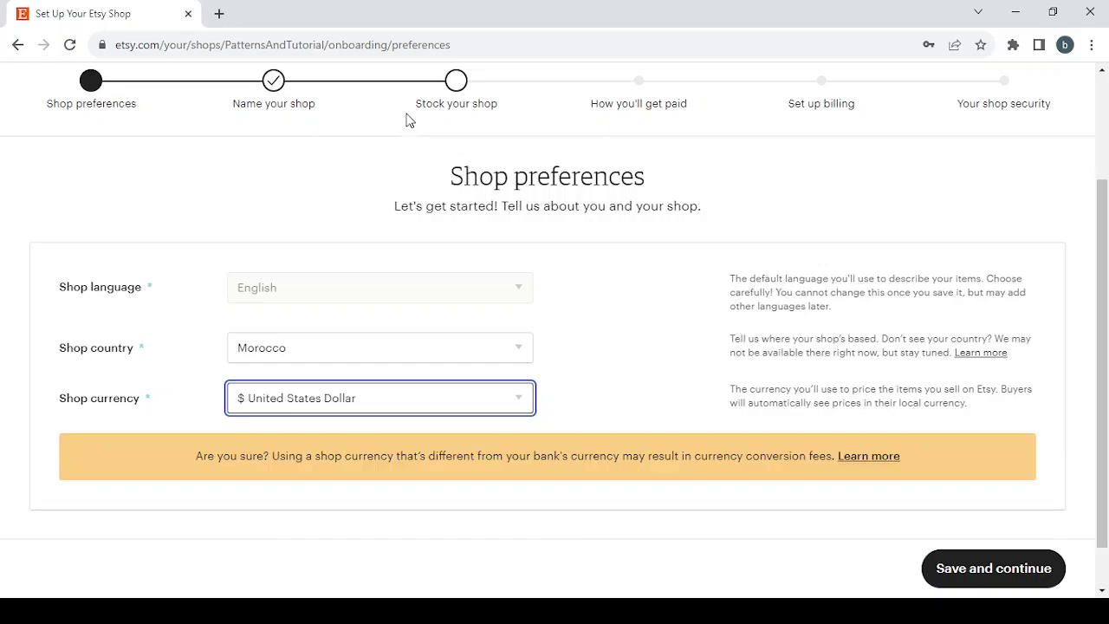
click(975, 576)
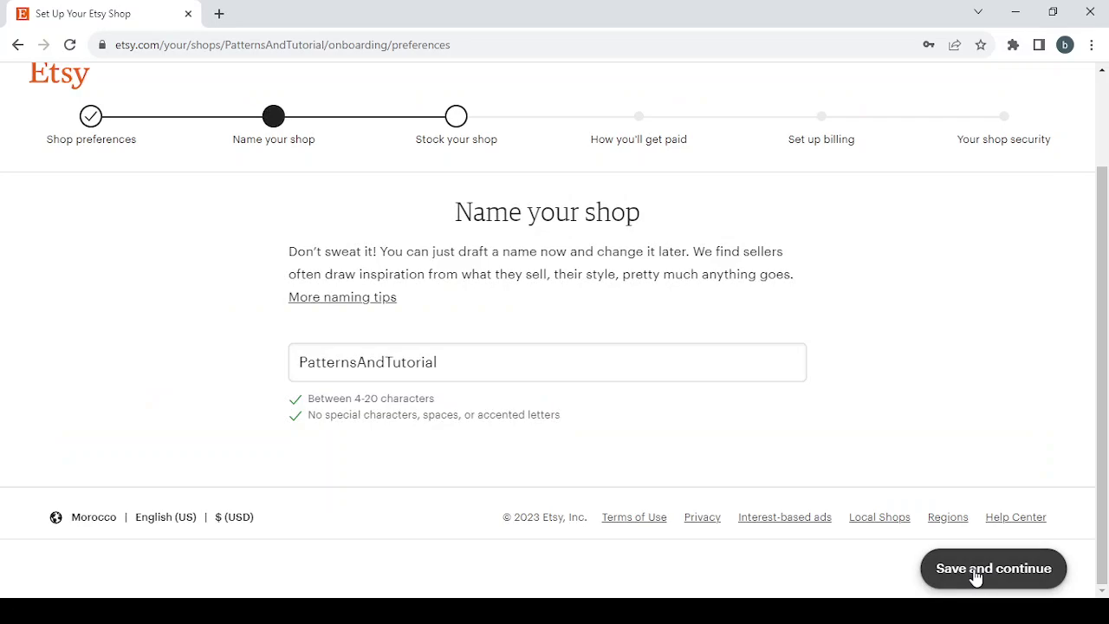
Name the shop CarVehicleAccessorie and save it to continue to stocking the shop
double_click(448, 361)
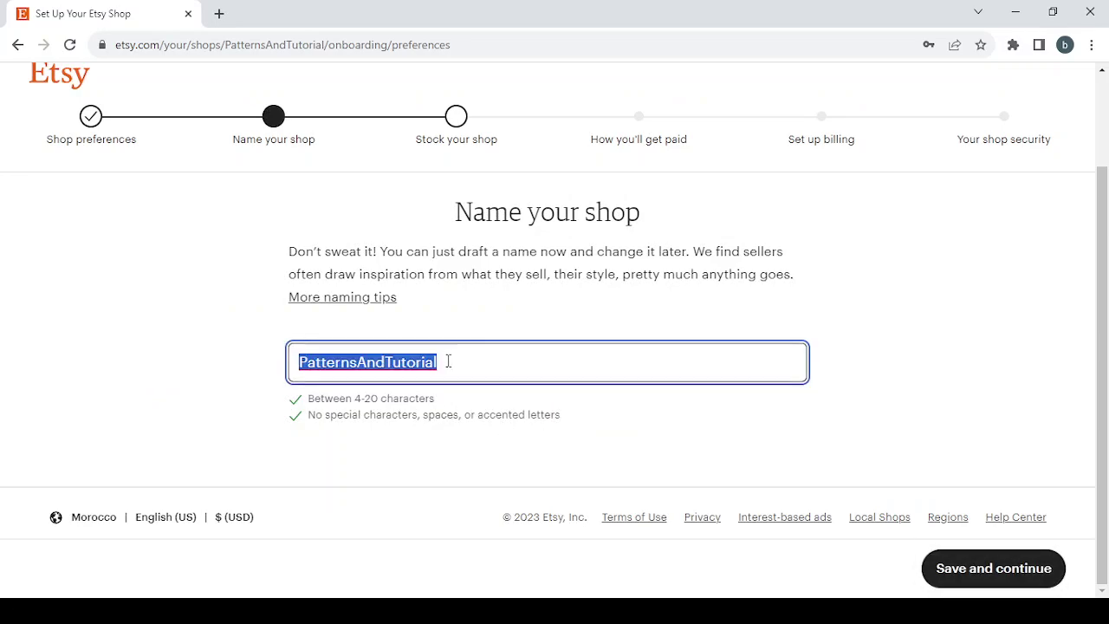
text(Car & Vehicle Accessories)
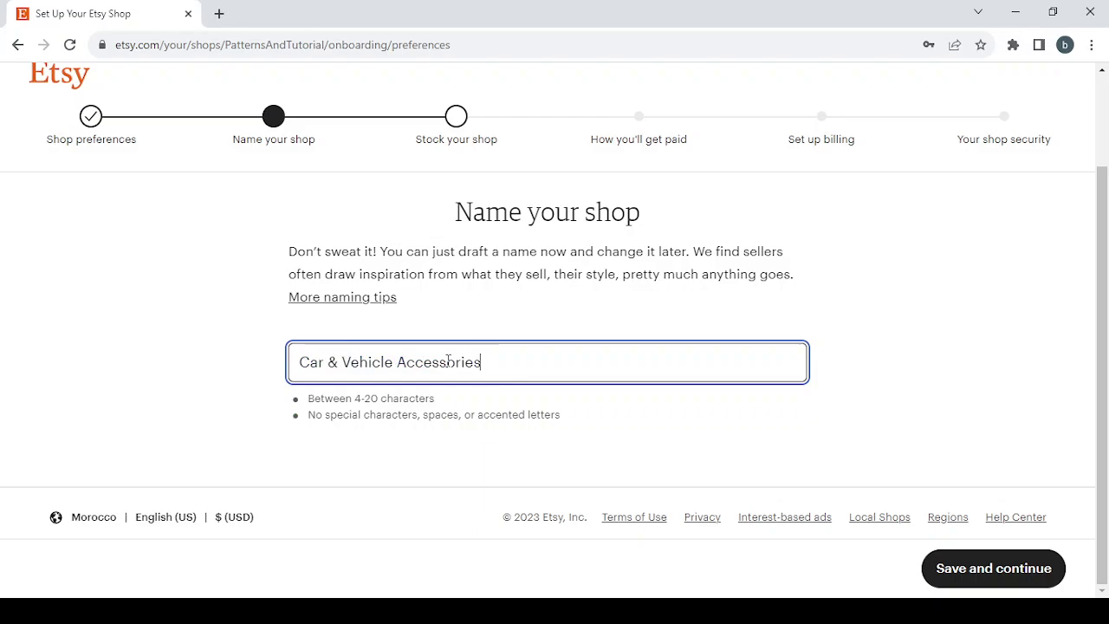
click(343, 362)
key(BackSpace)
key(BackSpace)
key(BackSpace)
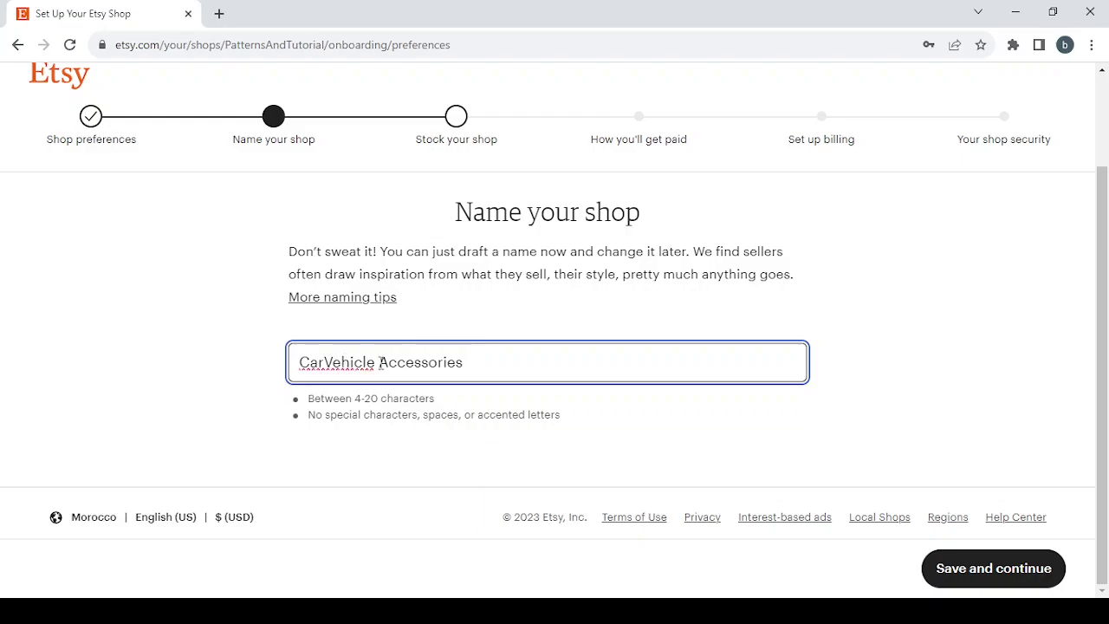
key(BackSpace)
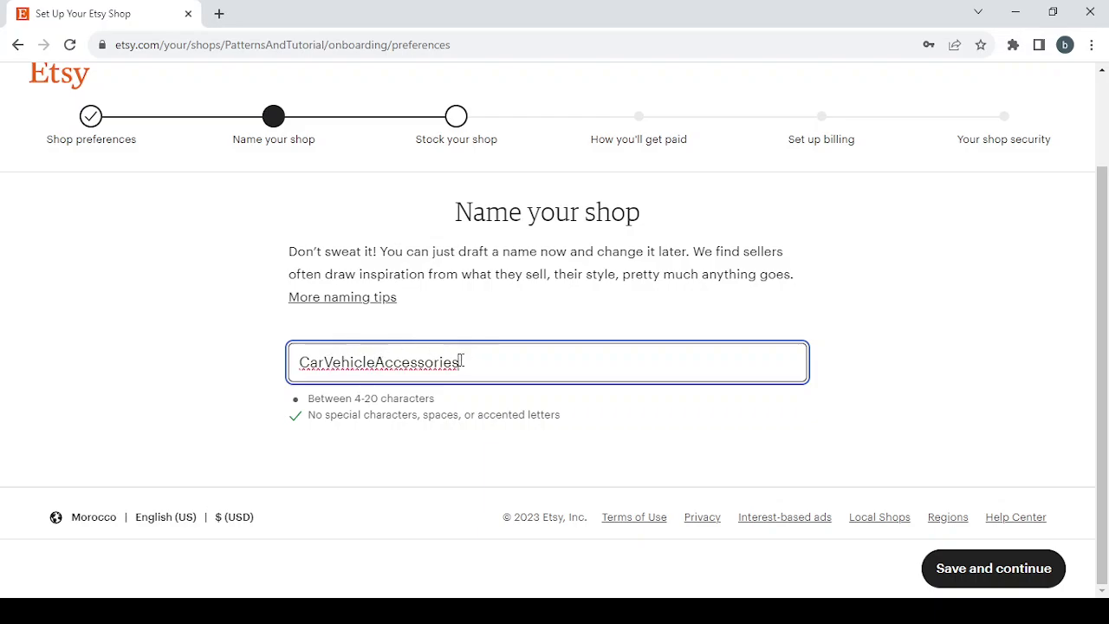
key(BackSpace)
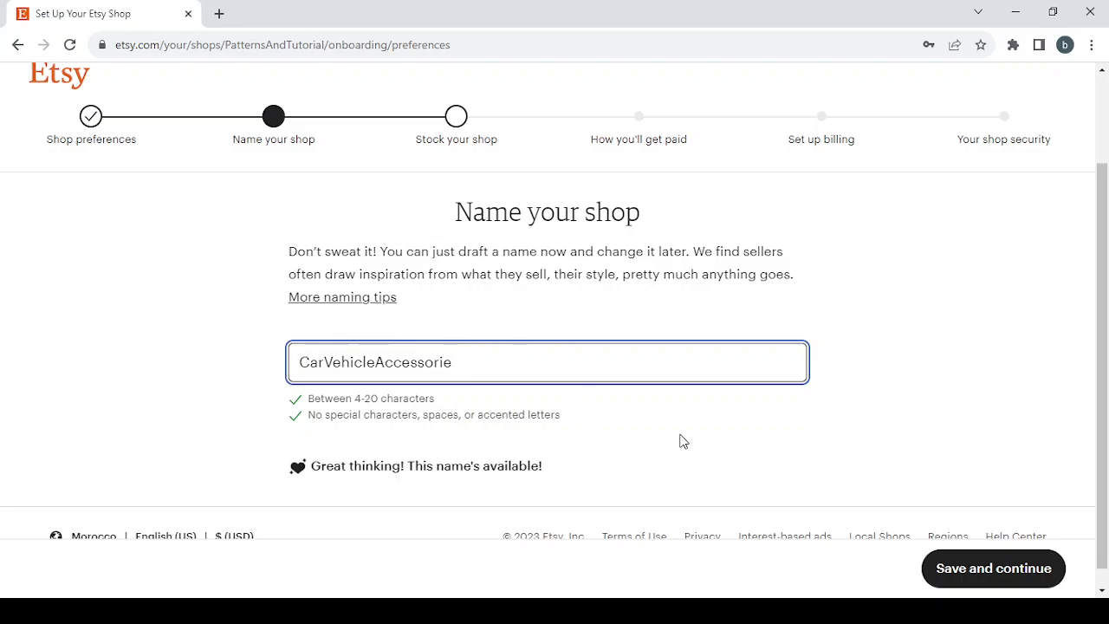
scroll(616, 413, down, 1)
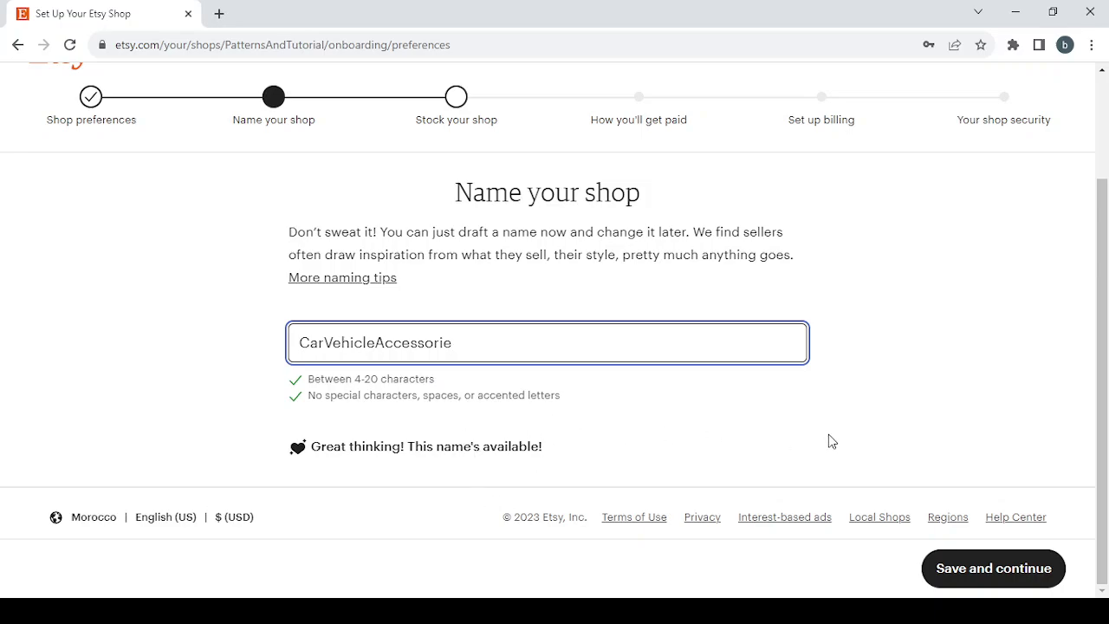
click(1002, 576)
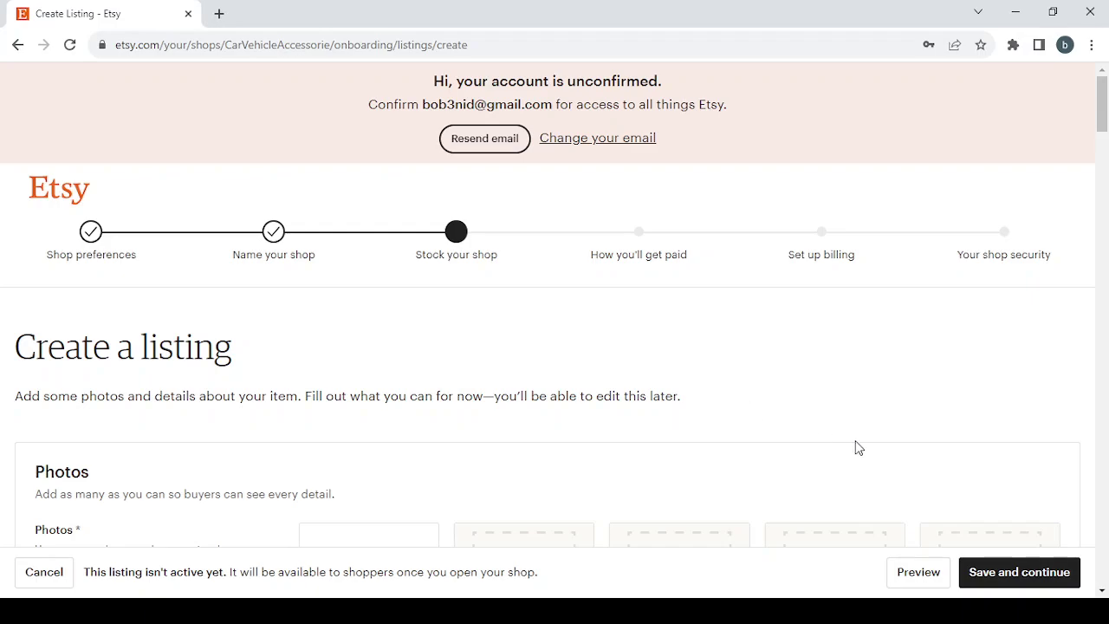
Try to save the blank listing, then review the required Photos, Inventory, Listing details and Shipping sections
click(1018, 572)
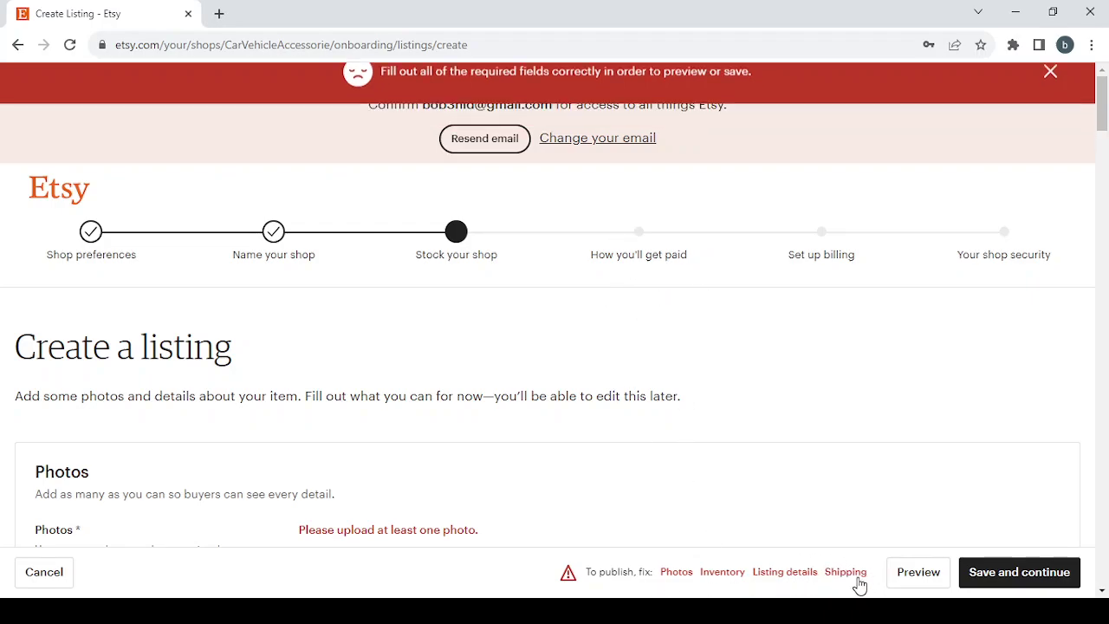
click(677, 574)
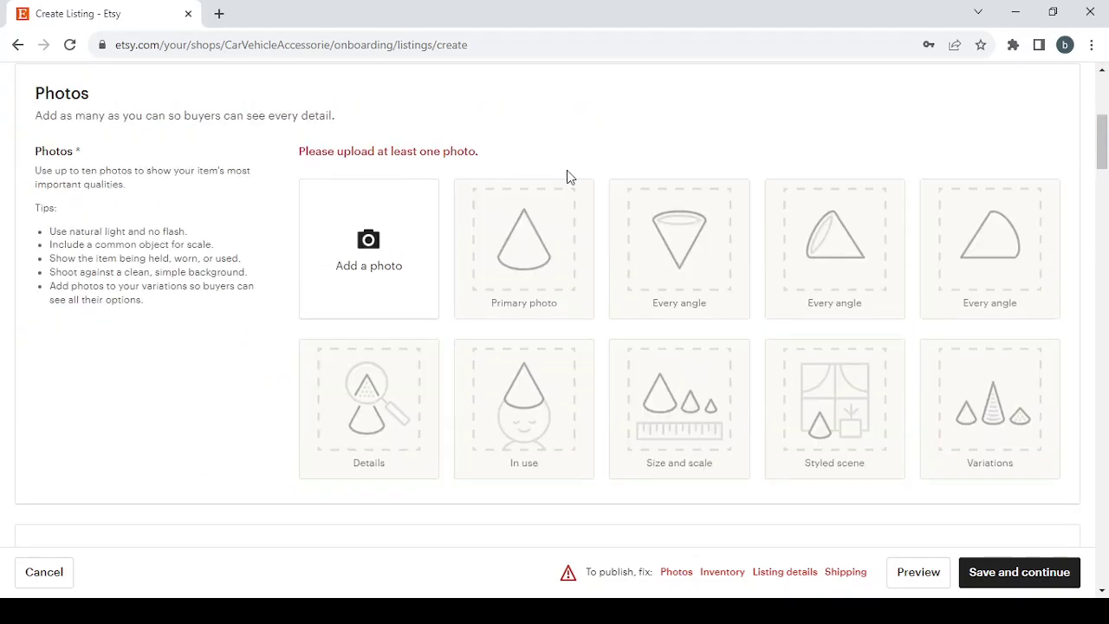
click(721, 573)
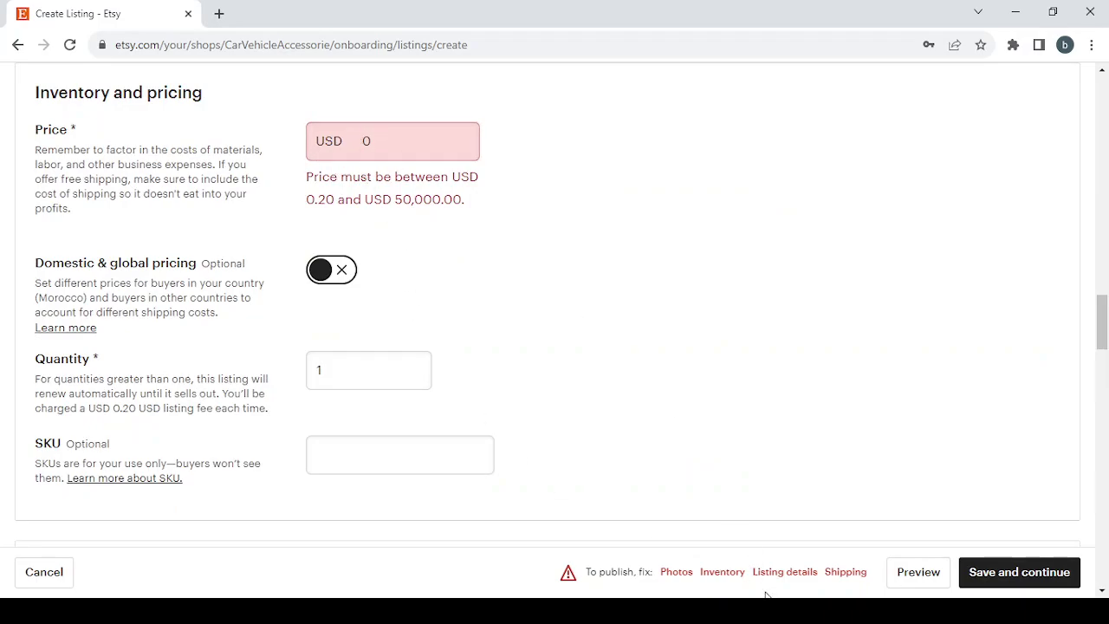
click(784, 572)
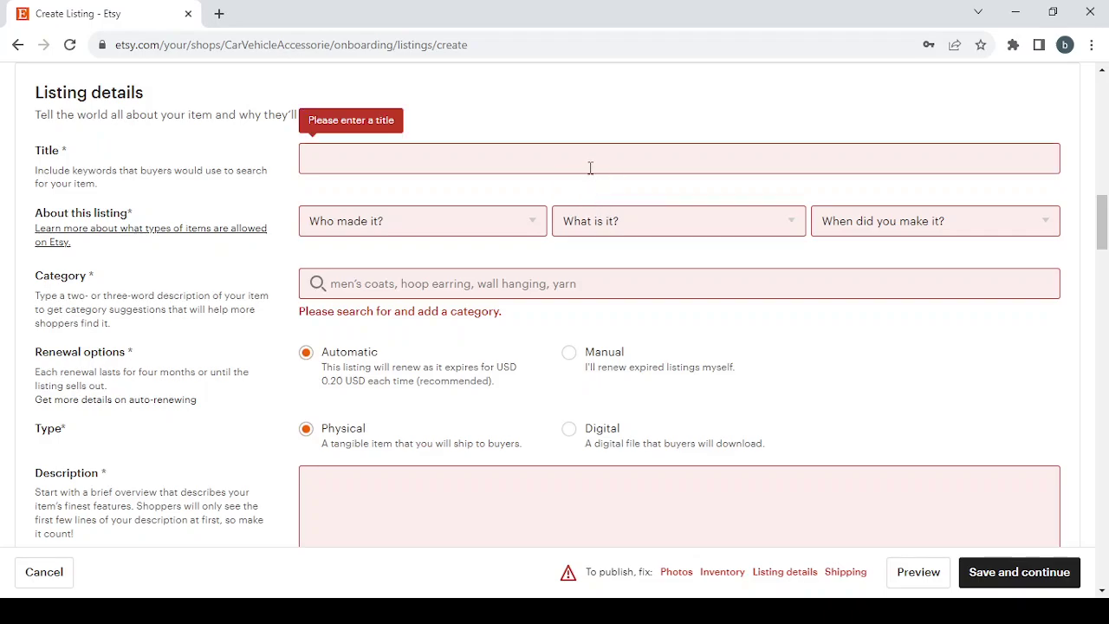
click(845, 573)
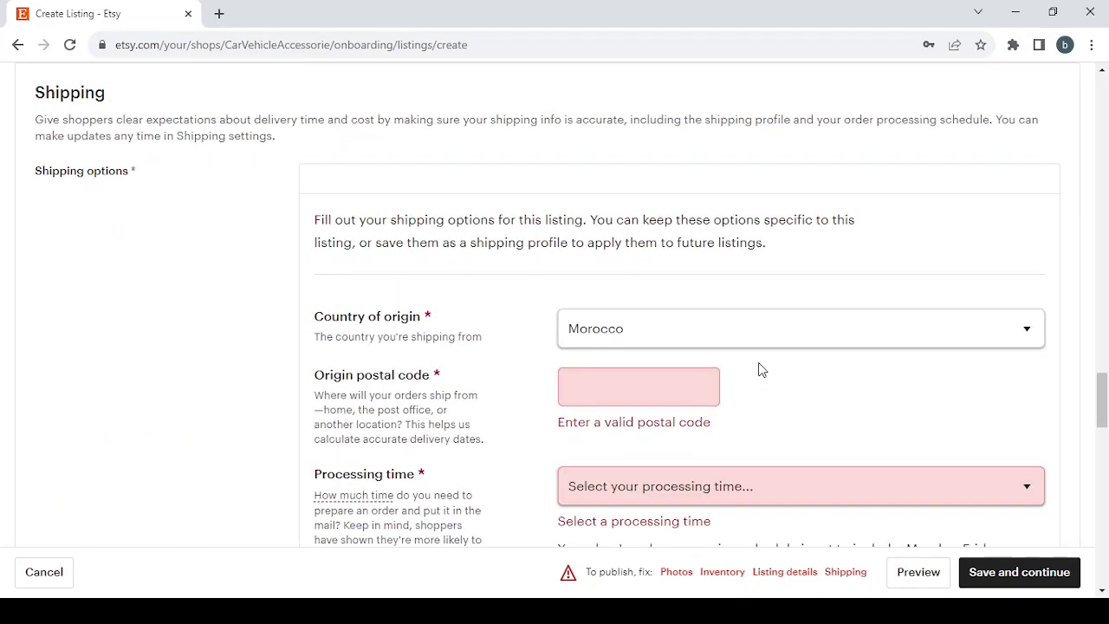
scroll(758, 370, down, 3)
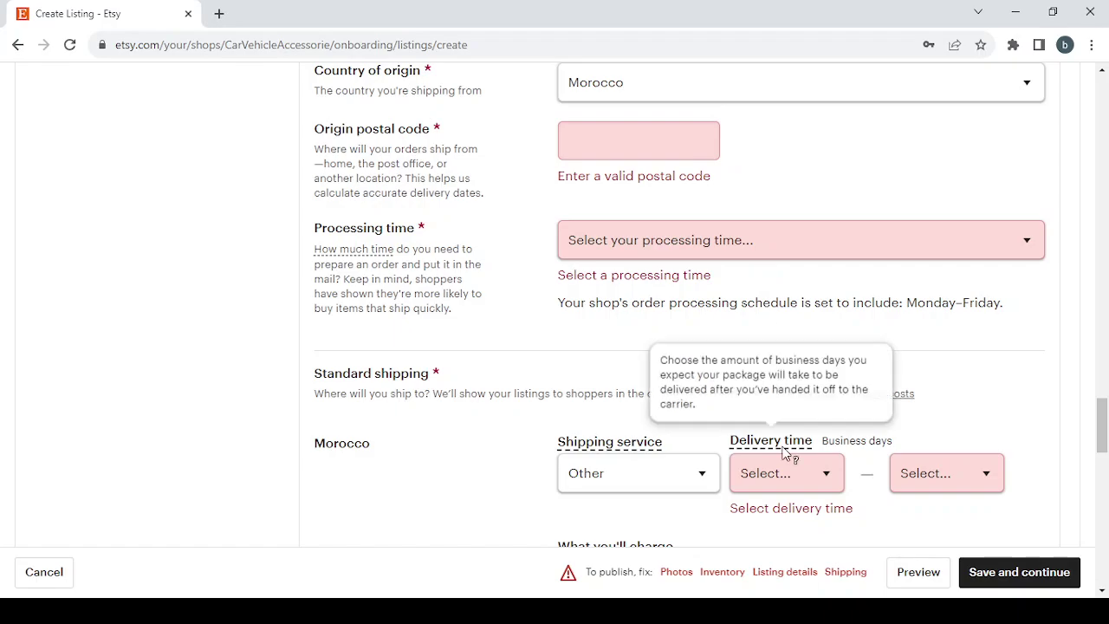
Return to the Photos section and review the photo and video upload tips
click(675, 572)
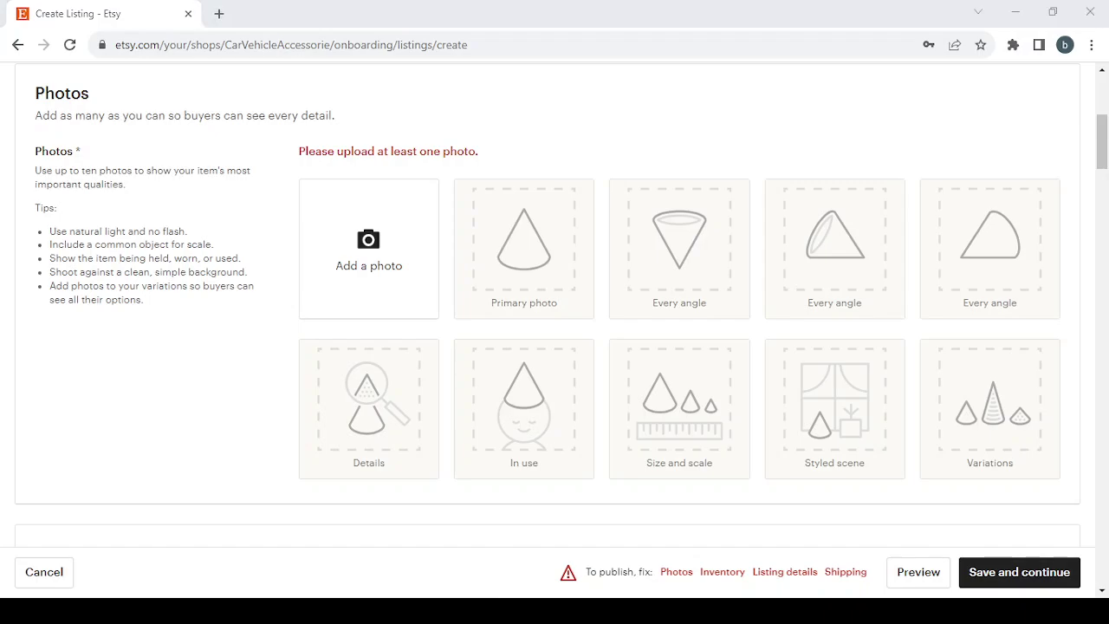
click(223, 234)
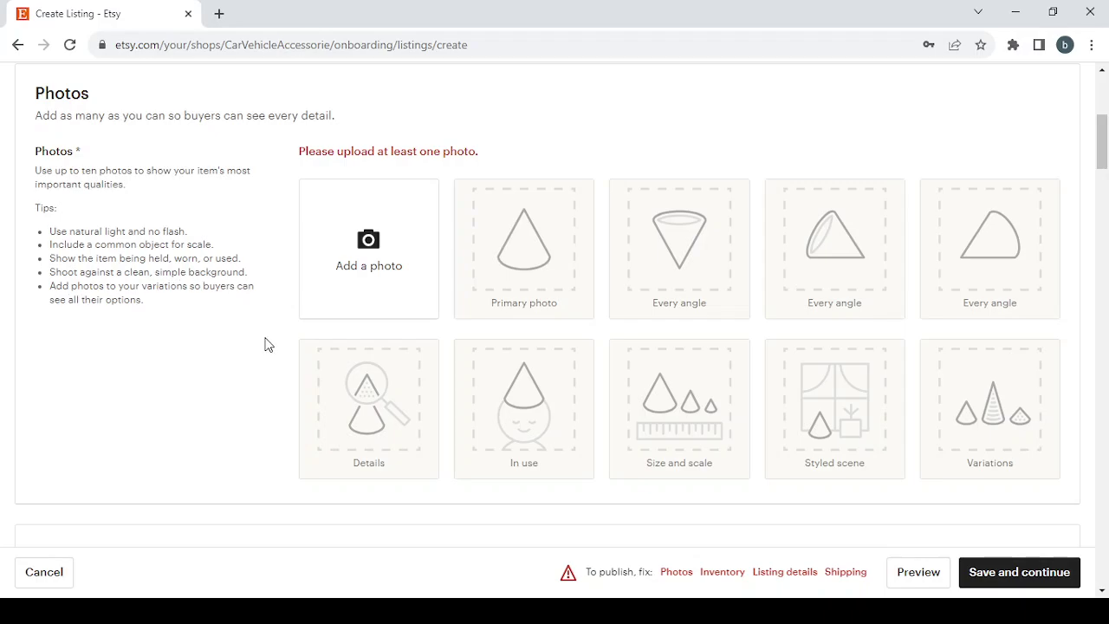
scroll(266, 343, down, 3)
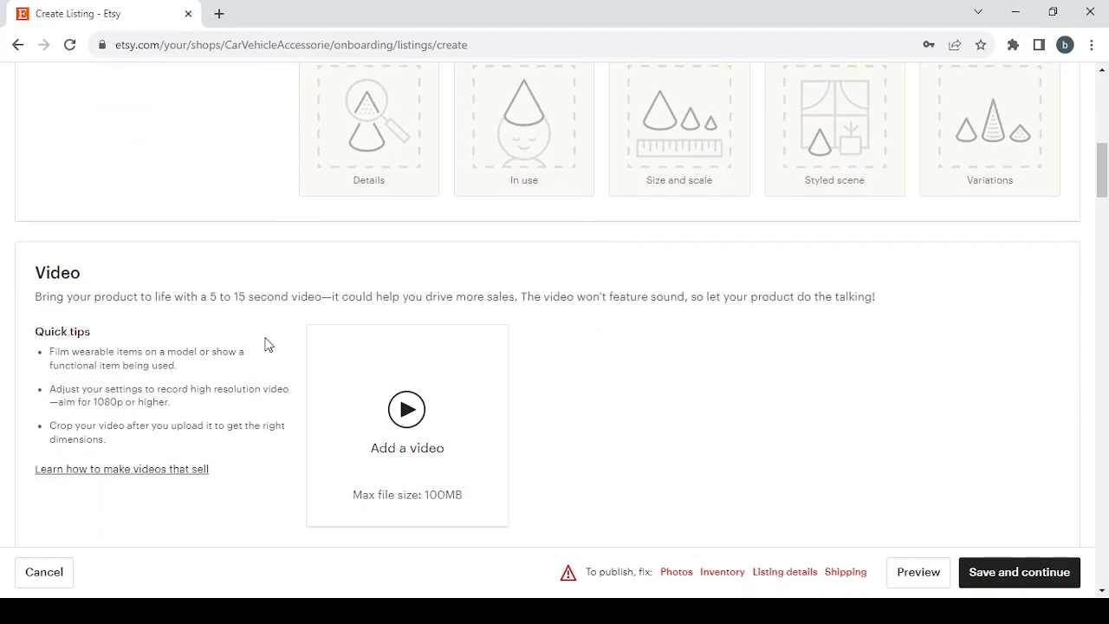
scroll(265, 343, down, 1)
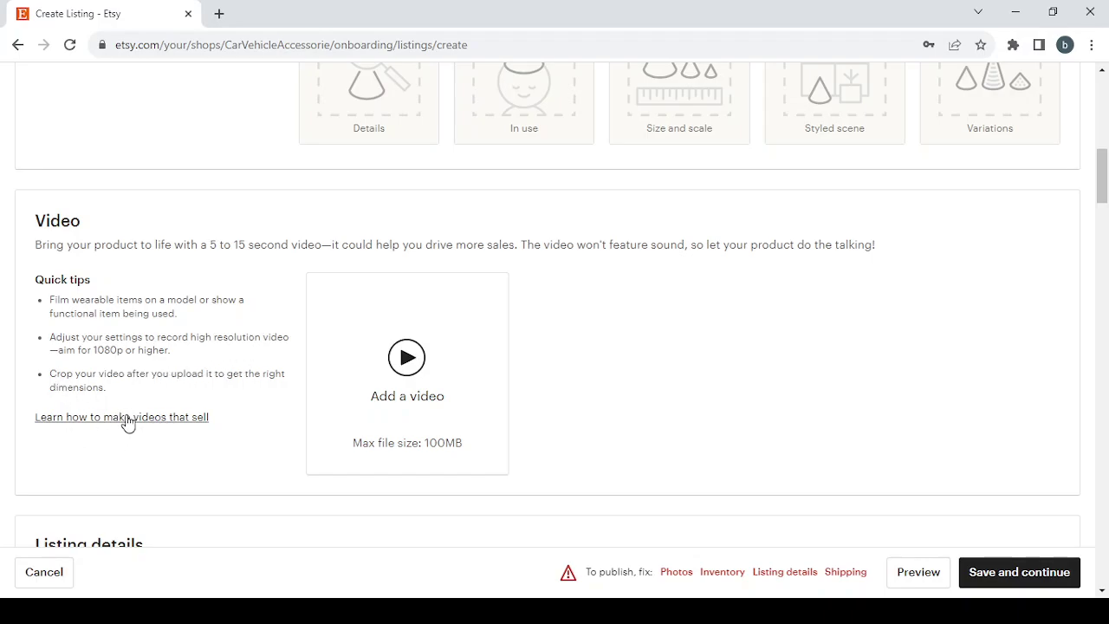
scroll(435, 376, down, 4)
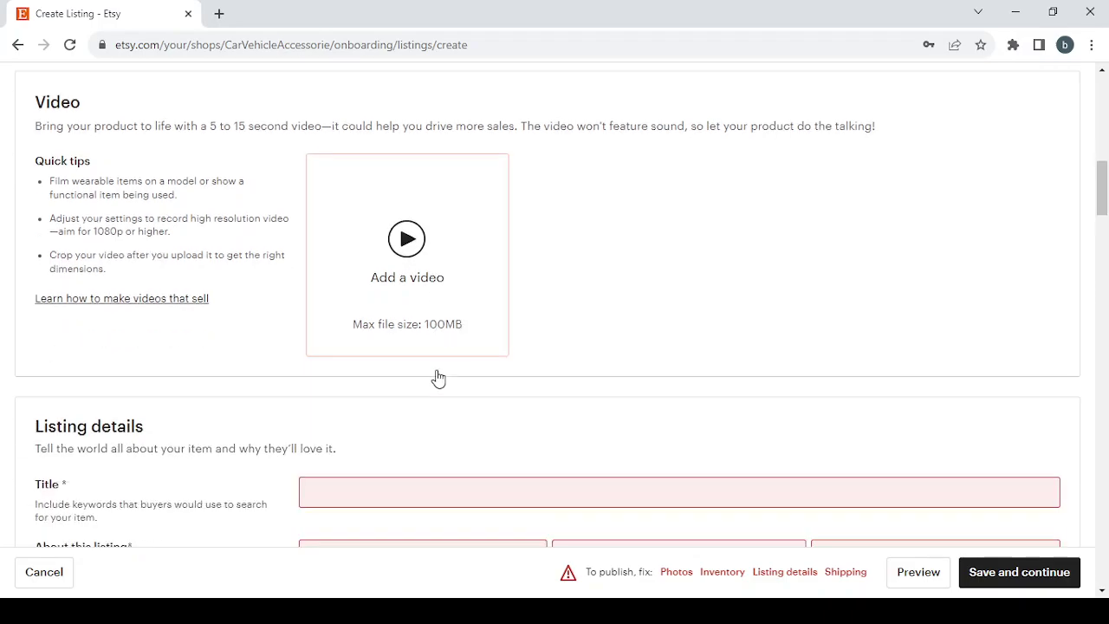
Title the listing "Car & Vehicle Accessories" in the Listing details section
scroll(438, 370, down, 2)
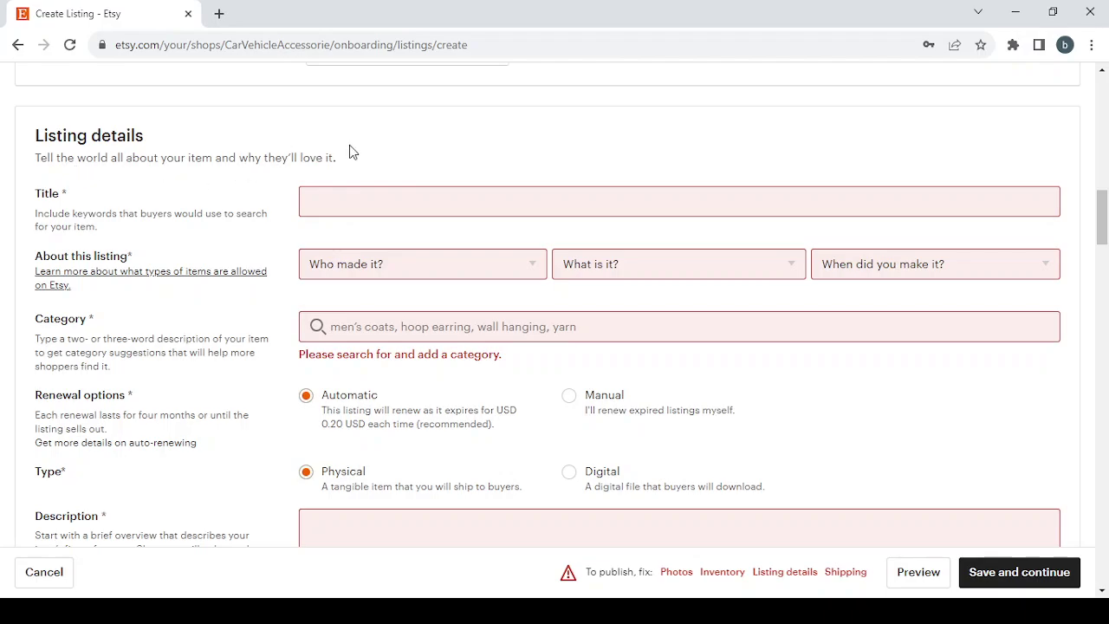
click(327, 209)
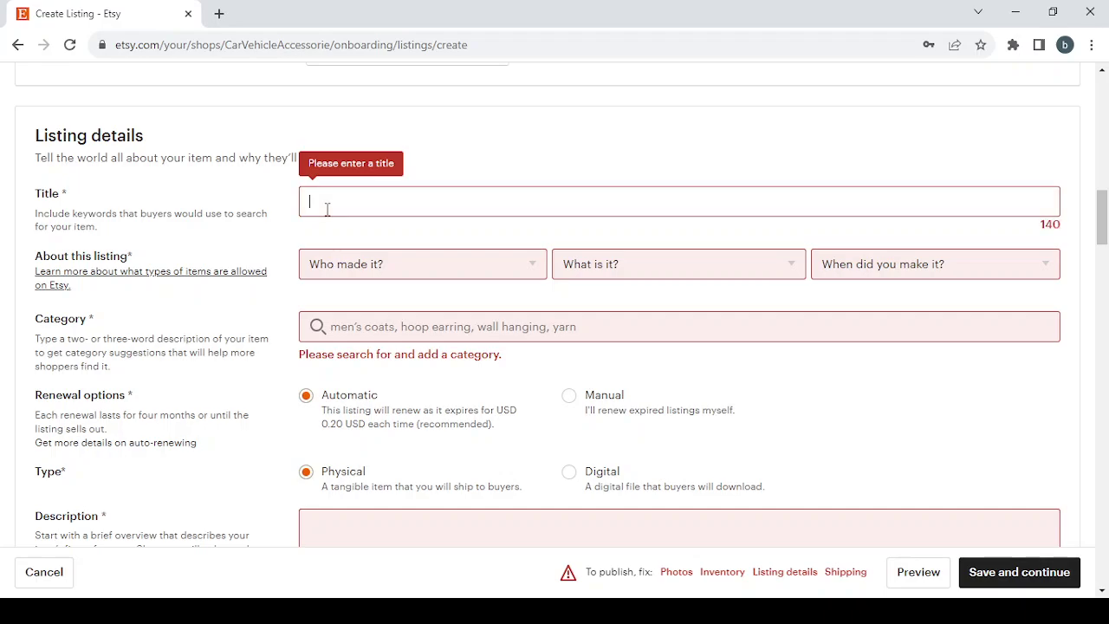
text(Car & Vehicle Accessories)
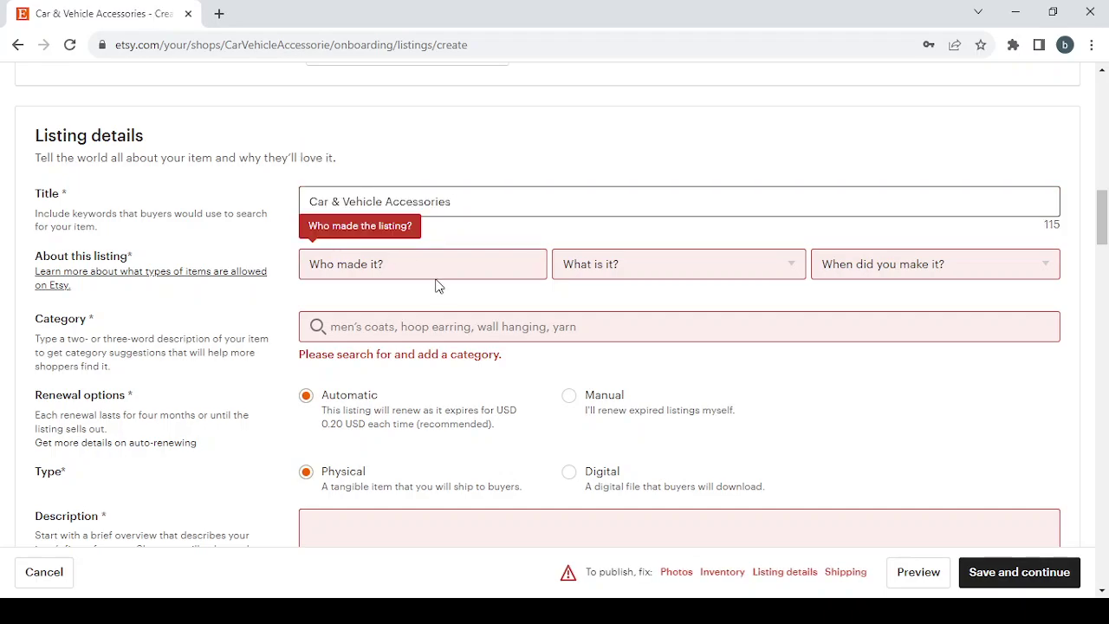
Describe the item's origin as made by "I did", "A finished product", made in 2020 - 2023
click(493, 263)
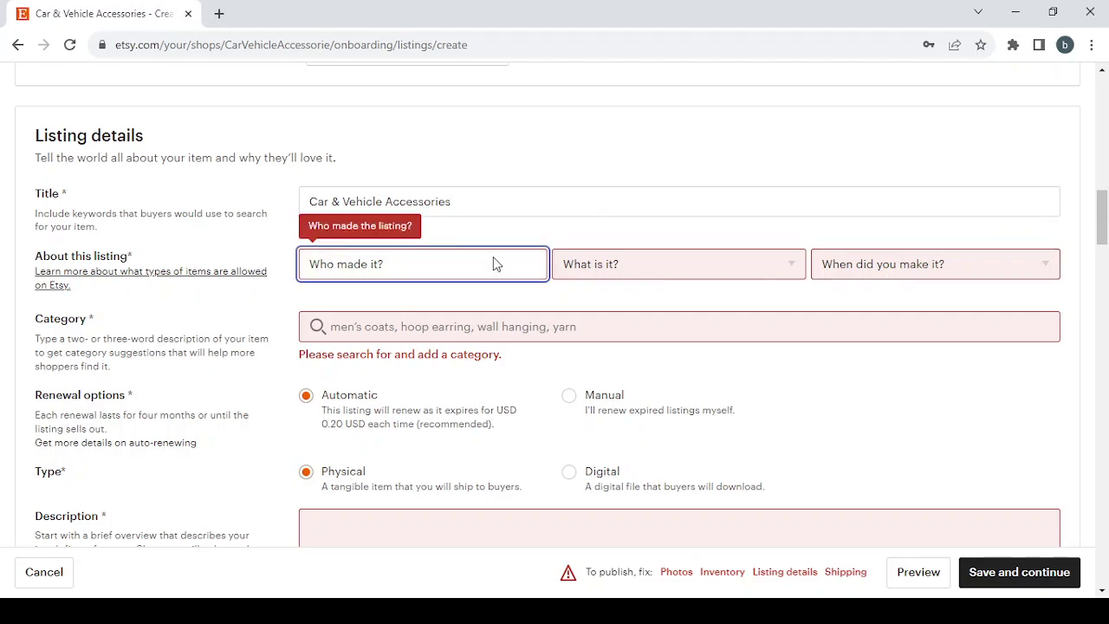
click(441, 314)
click(710, 265)
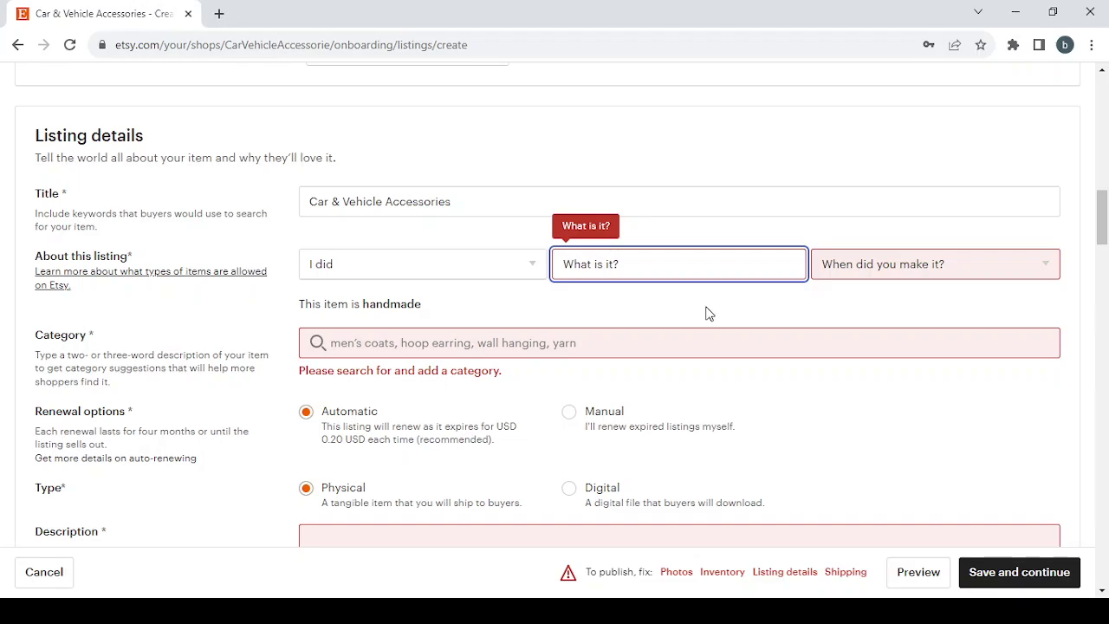
key(Down)
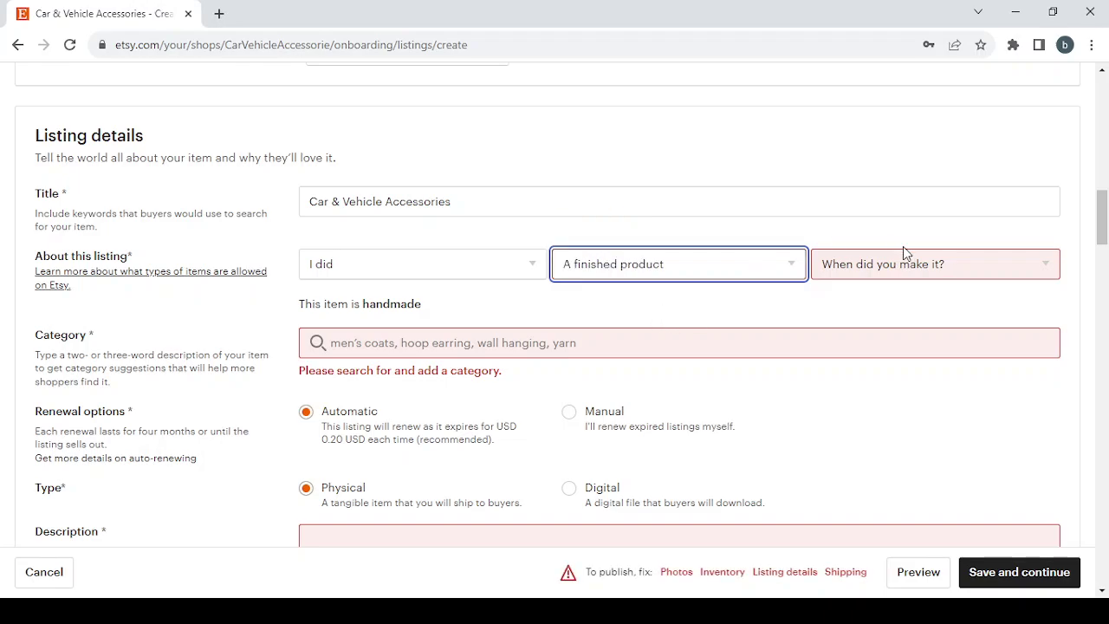
key(Tab)
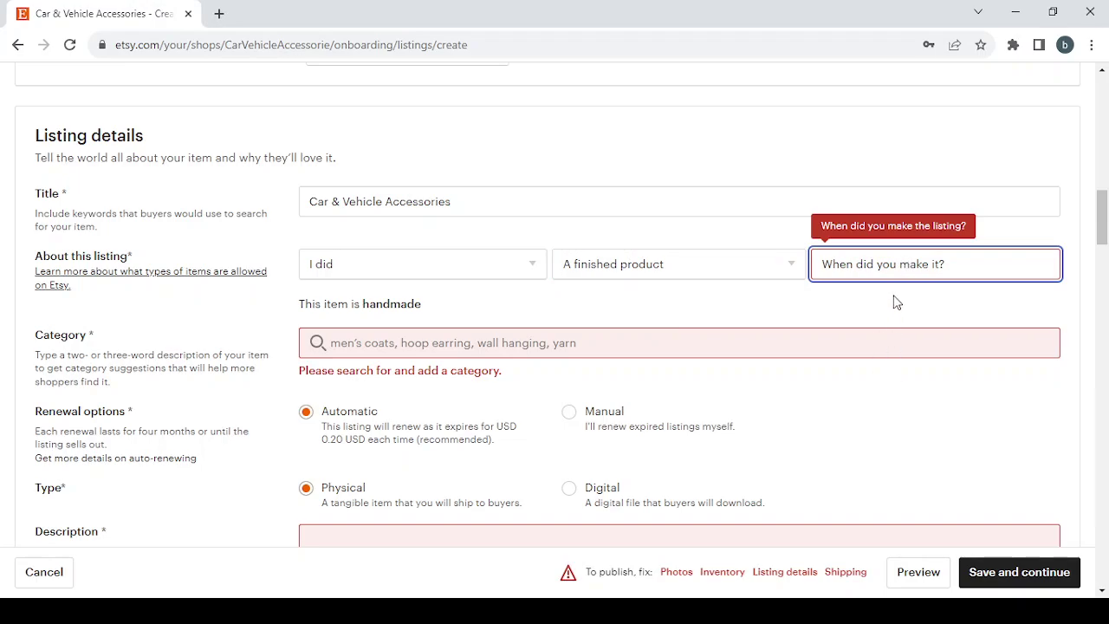
click(885, 353)
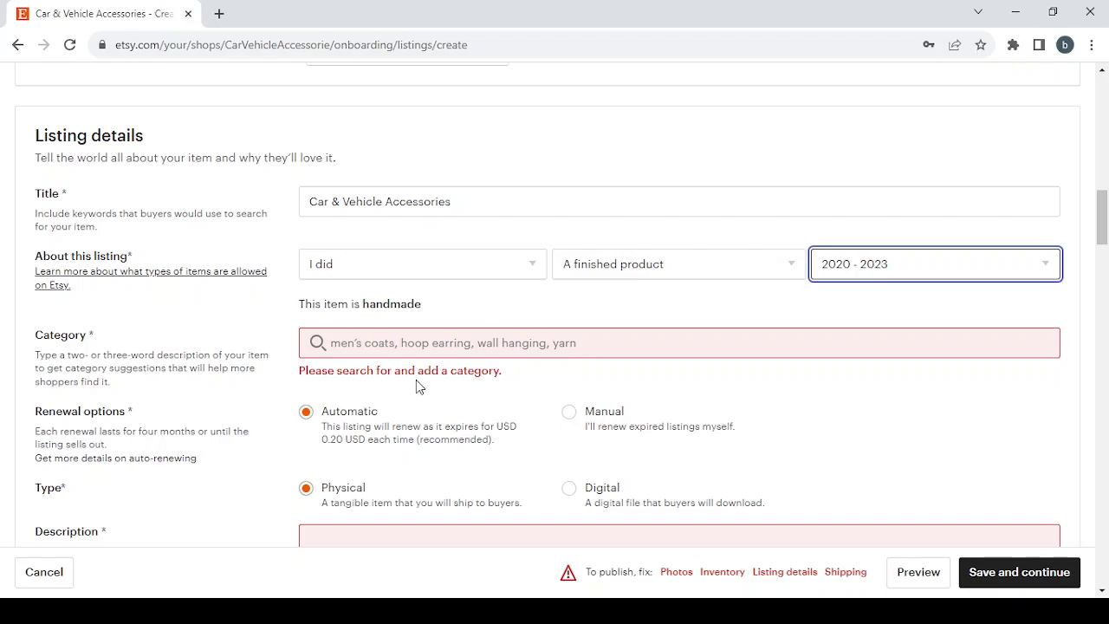
Search the categories for "Car & Vehicle Accessories" and assign the Car Accessories category
click(350, 337)
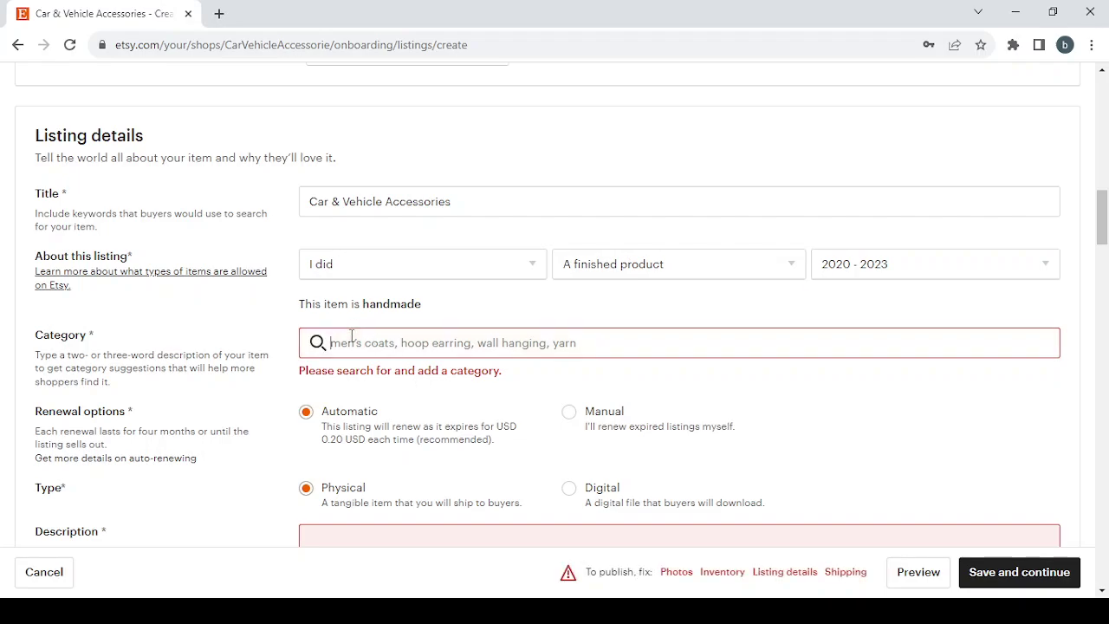
text(Car & Vehicle Accessories)
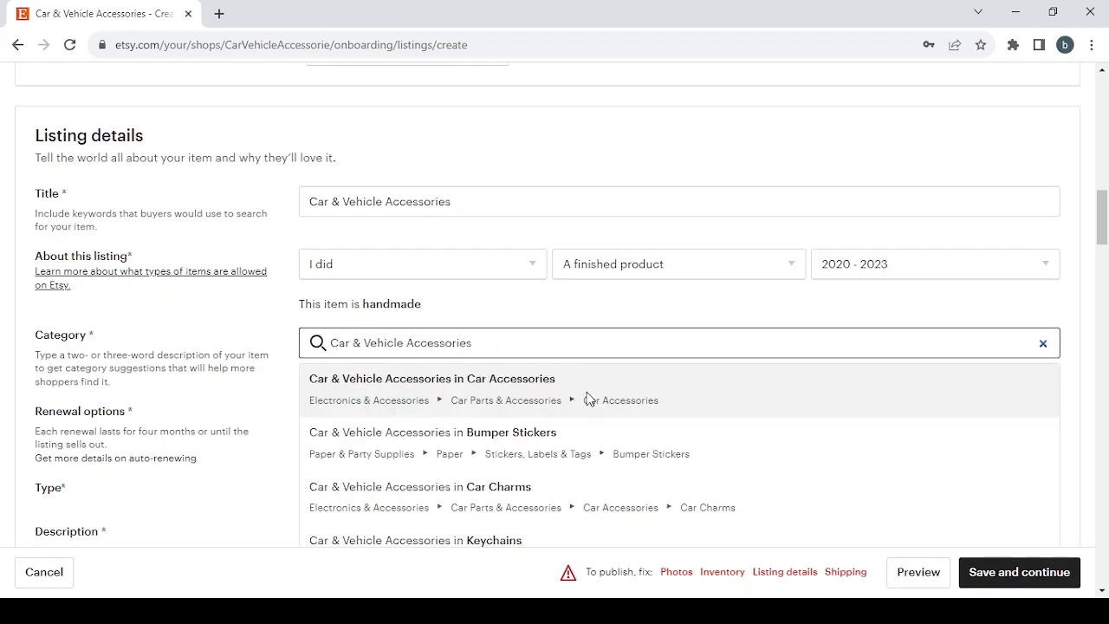
scroll(586, 397, down, 1)
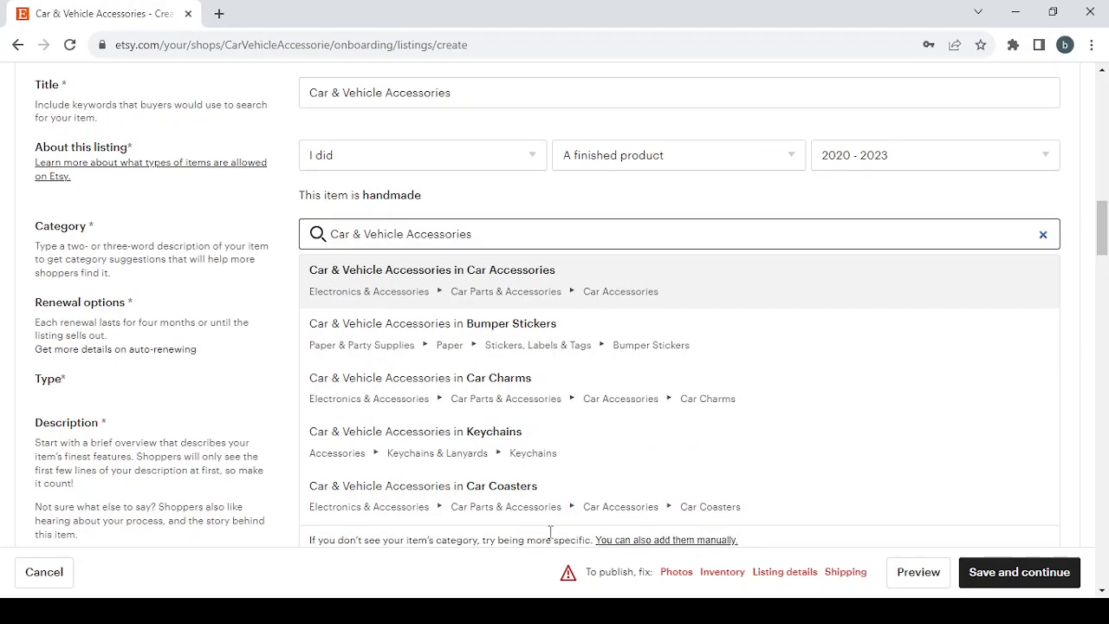
key(Return)
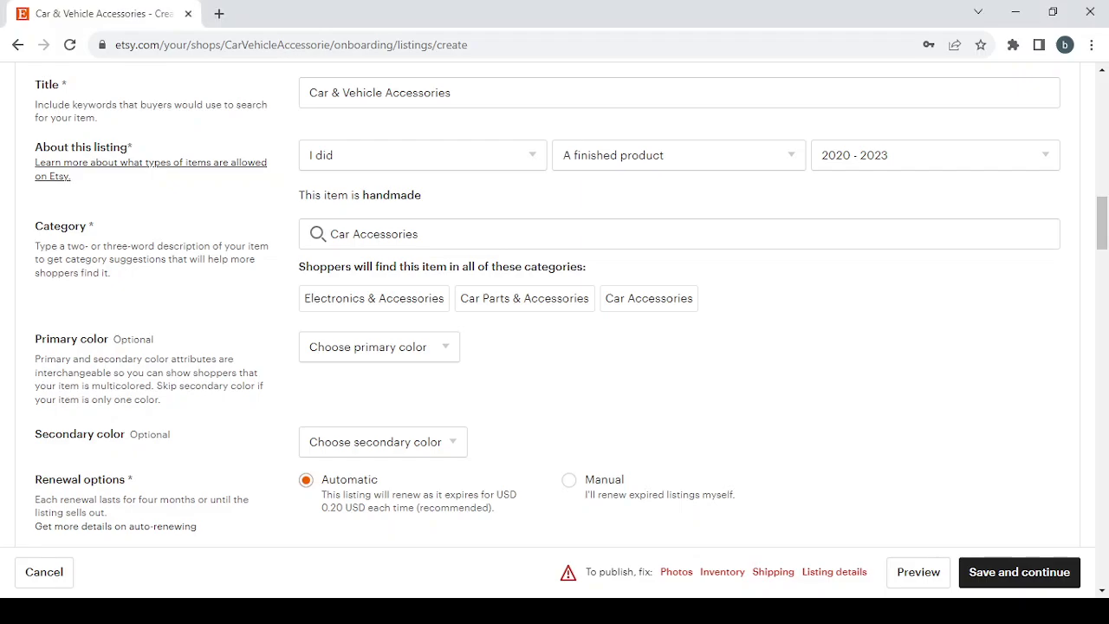
Set the item's primary color to Black and its secondary color to Pink
scroll(409, 368, down, 1)
scroll(409, 368, down, 1)
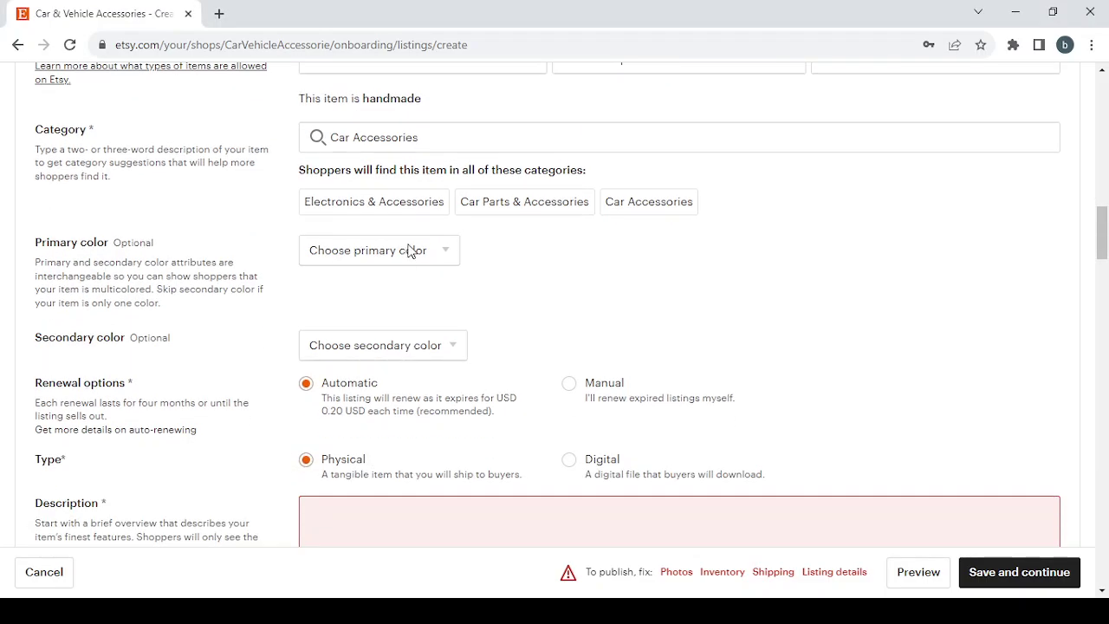
click(411, 250)
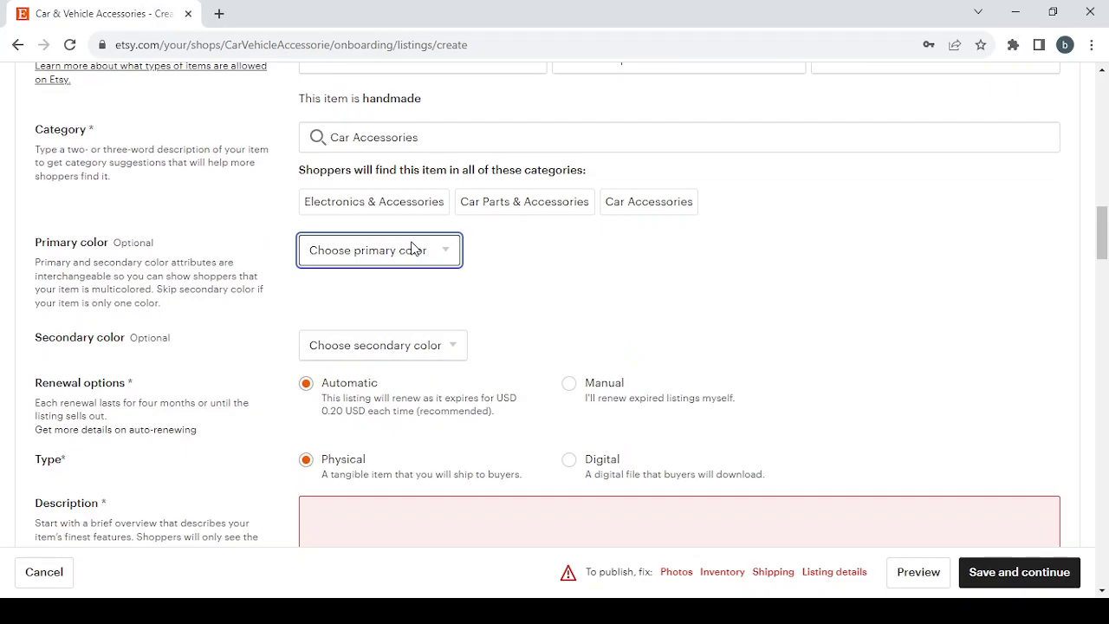
click(387, 326)
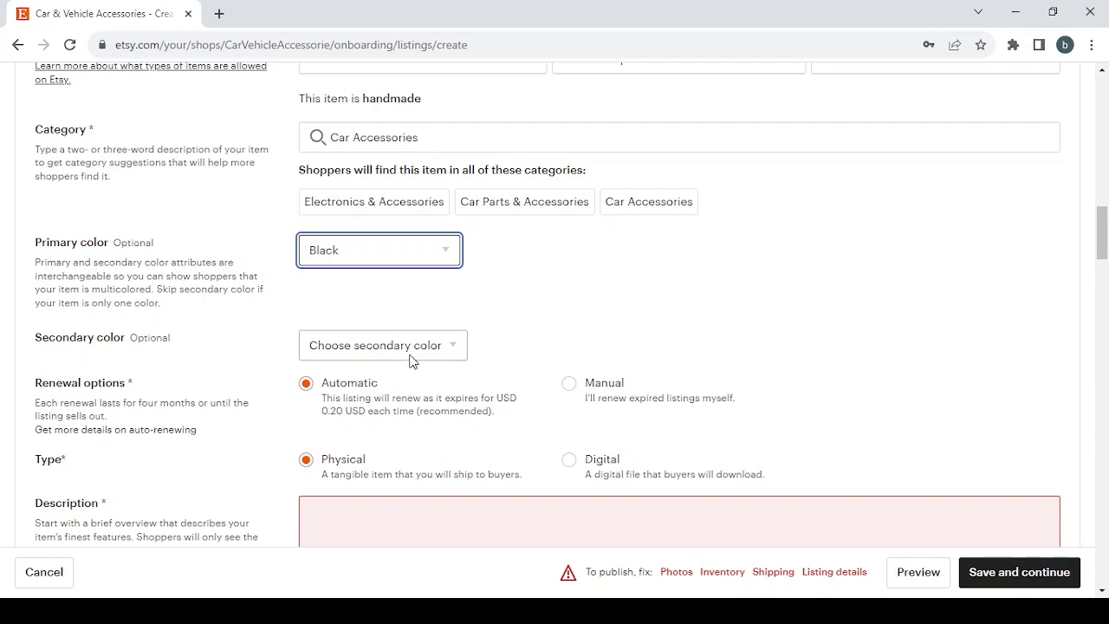
click(419, 347)
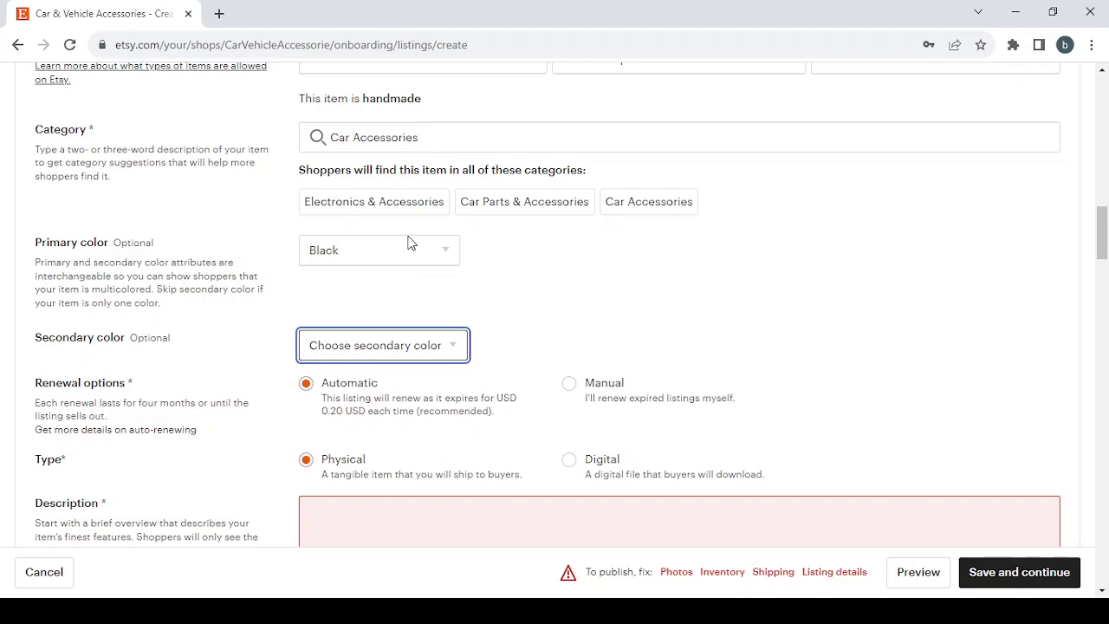
key(p)
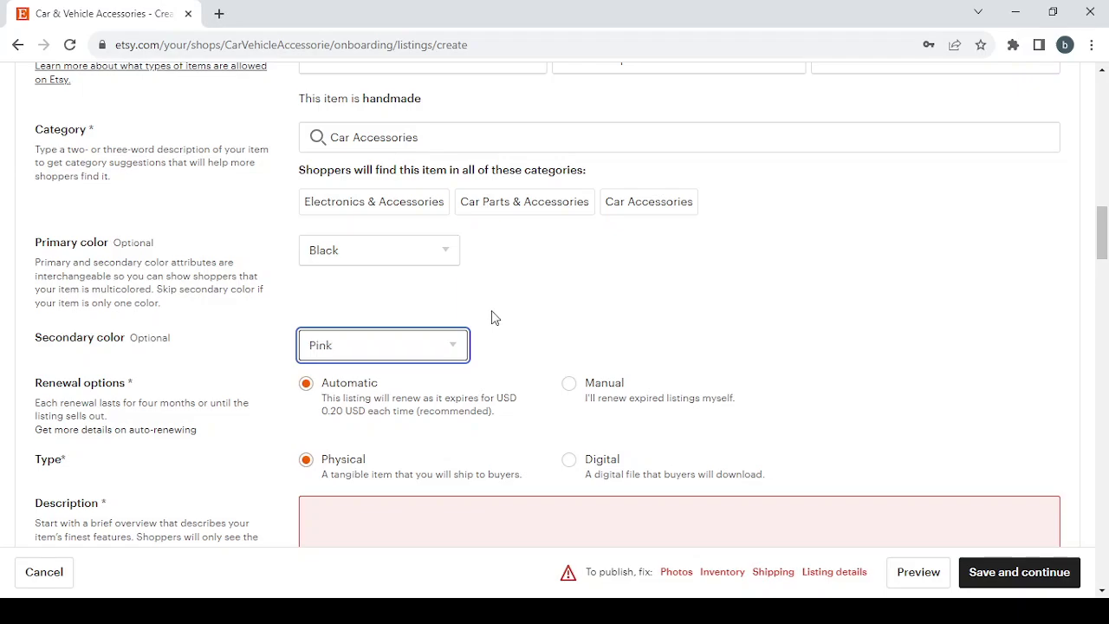
Set the listing's renewal option to Manual, keeping the item type as Physical
scroll(500, 354, down, 3)
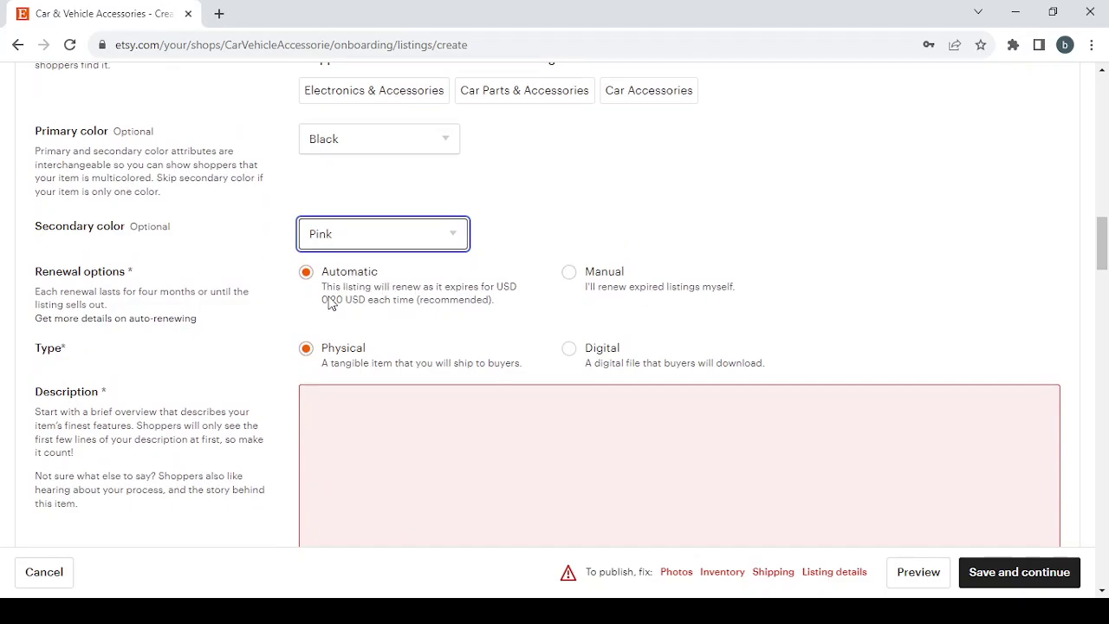
click(570, 274)
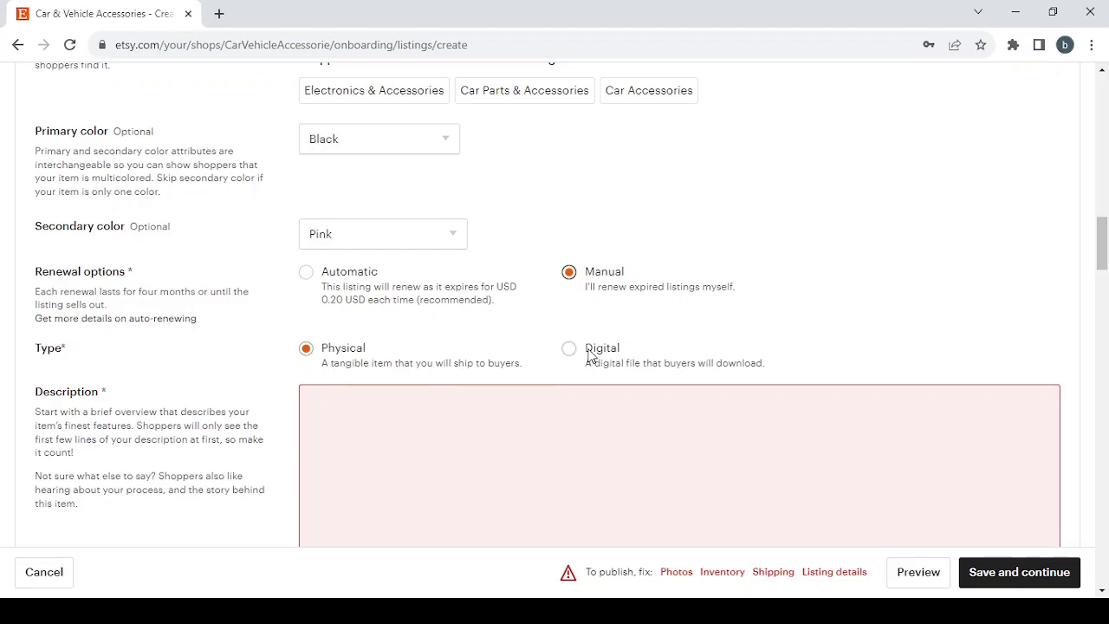
click(360, 392)
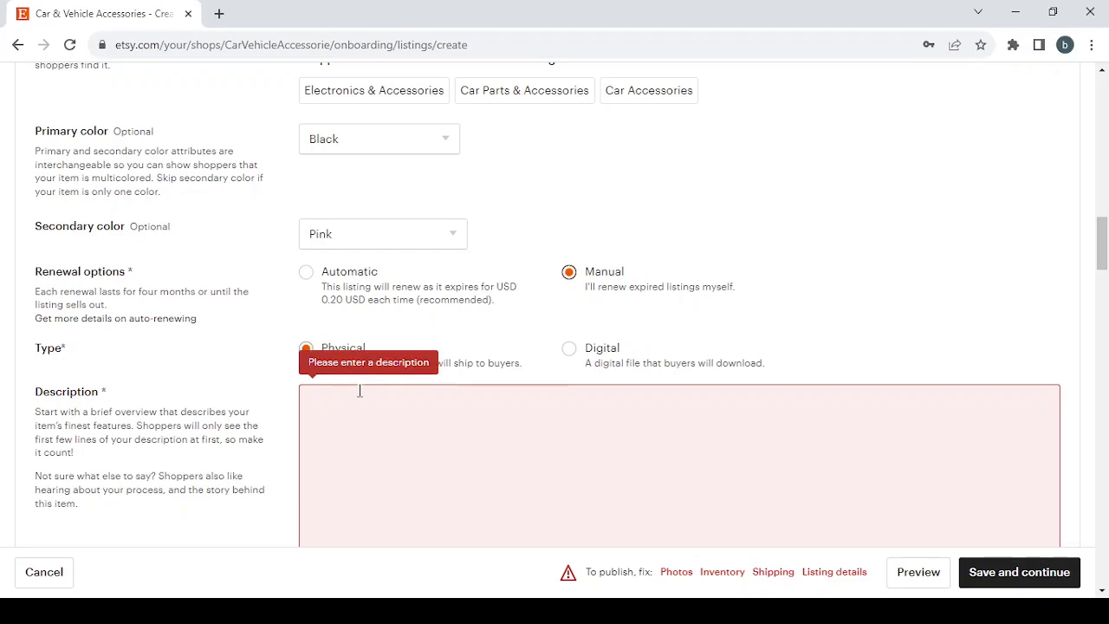
Set the order processing time to 5-7 days in the listing's shipping options
scroll(359, 391, down, 2)
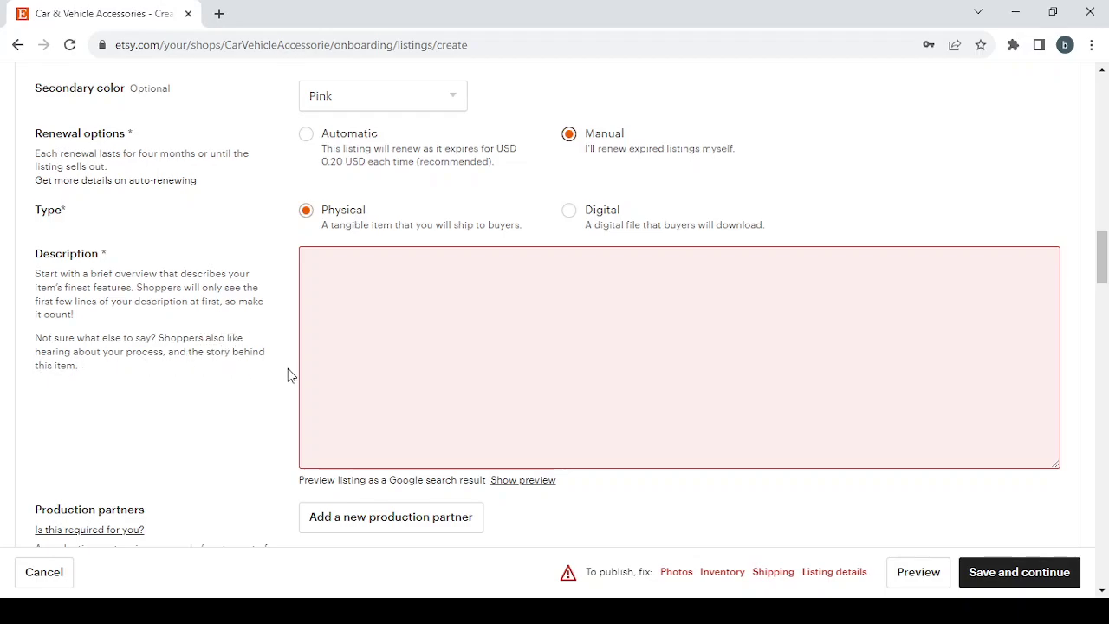
scroll(288, 368, down, 5)
scroll(289, 375, down, 3)
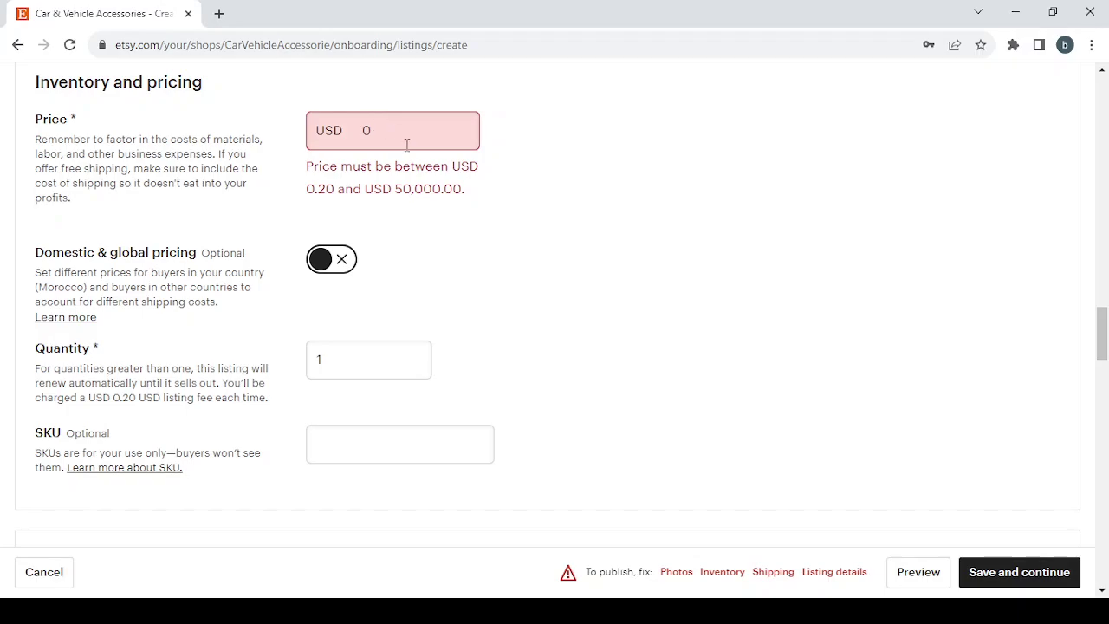
scroll(557, 446, down, 7)
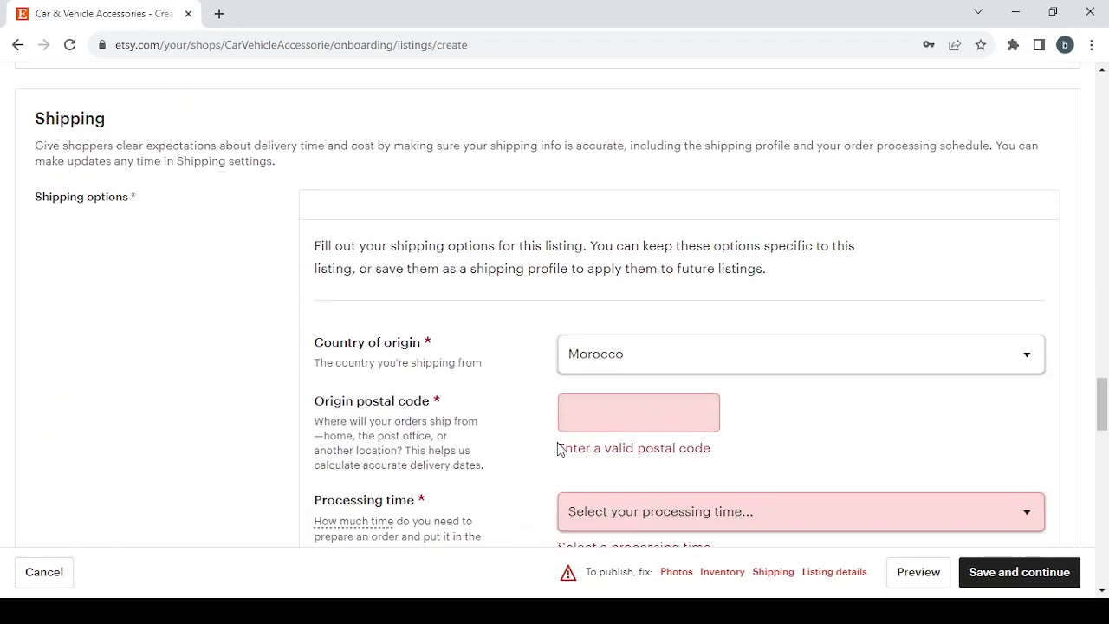
scroll(557, 448, down, 1)
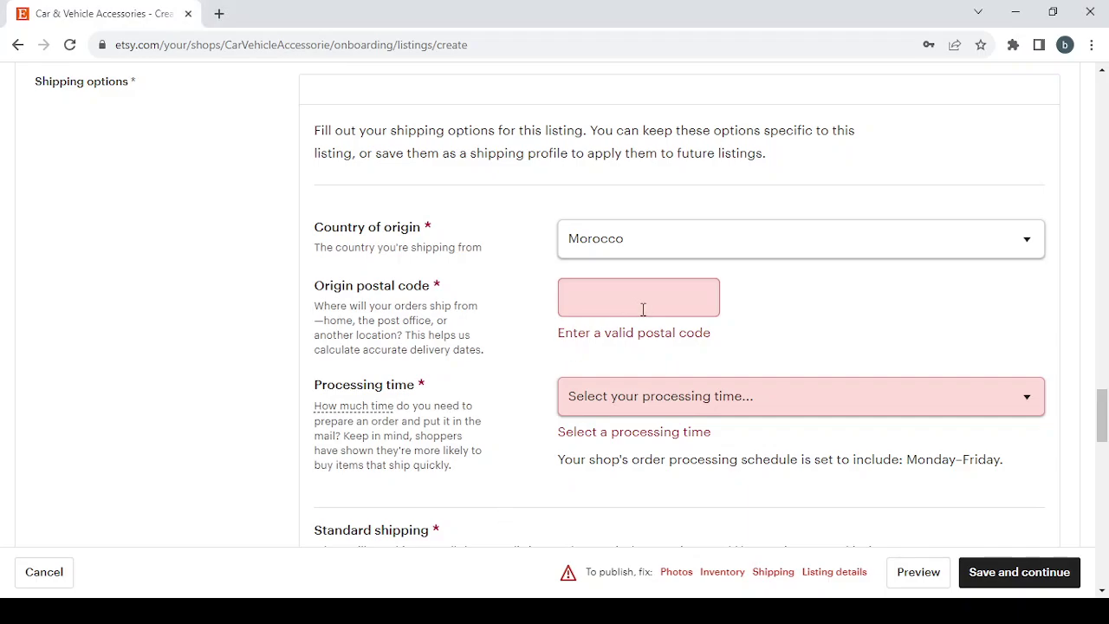
scroll(648, 309, down, 1)
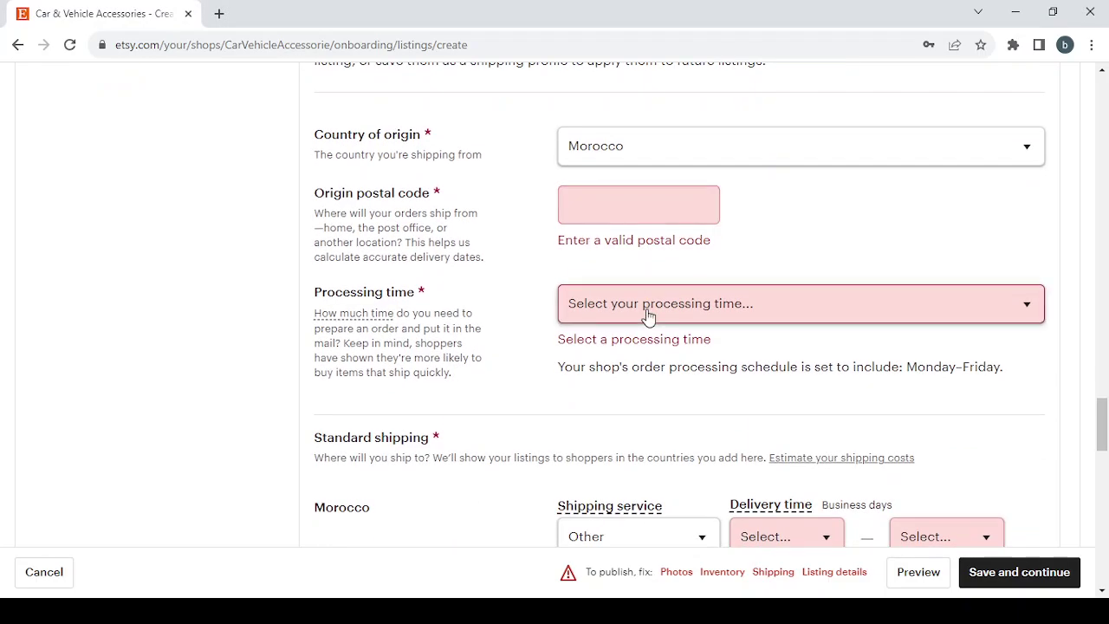
click(708, 308)
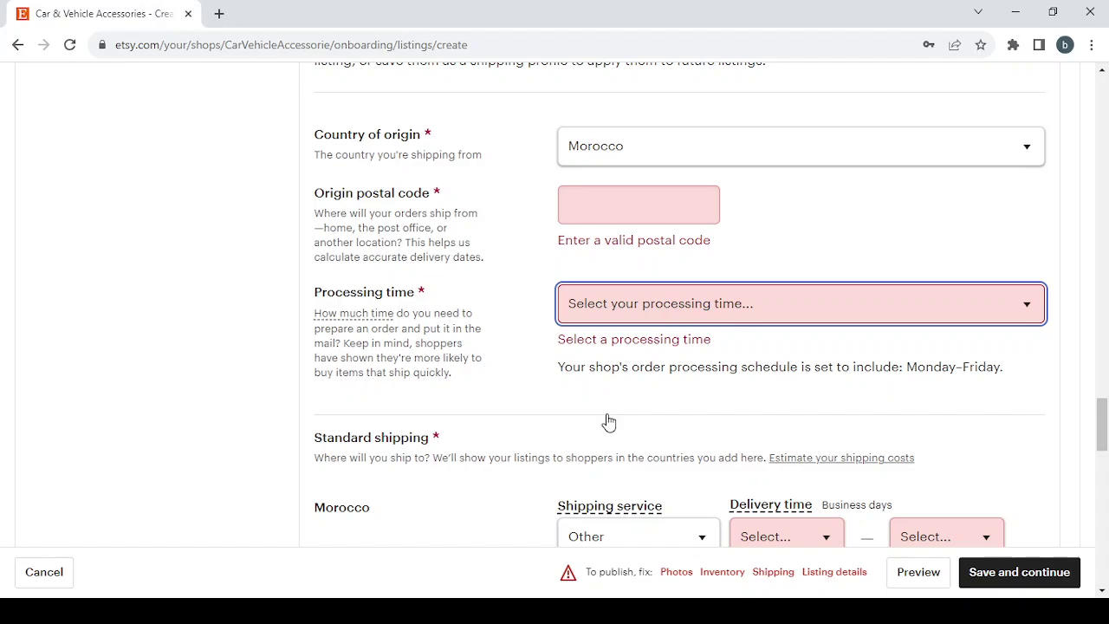
key(5)
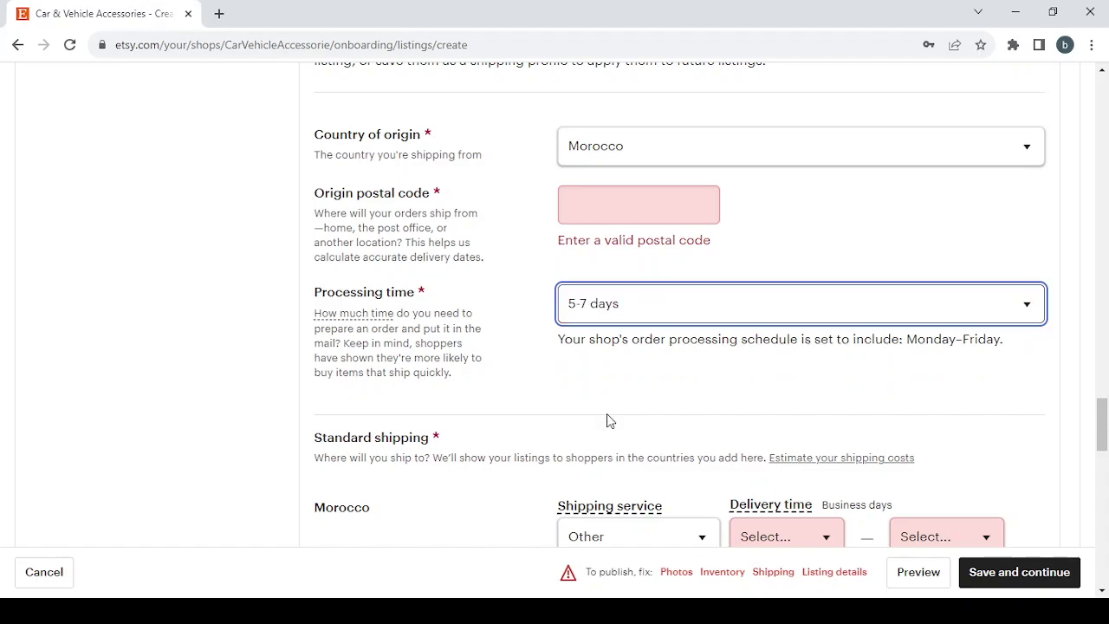
Open the choice of other returns and exchanges policies for the listing
scroll(607, 420, down, 2)
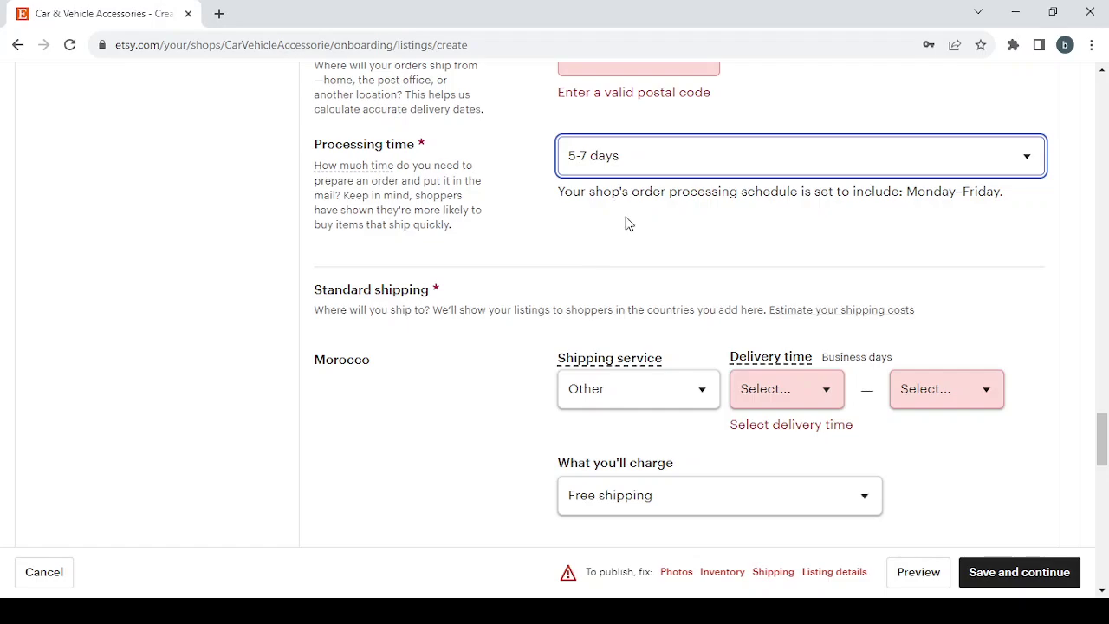
scroll(628, 223, down, 2)
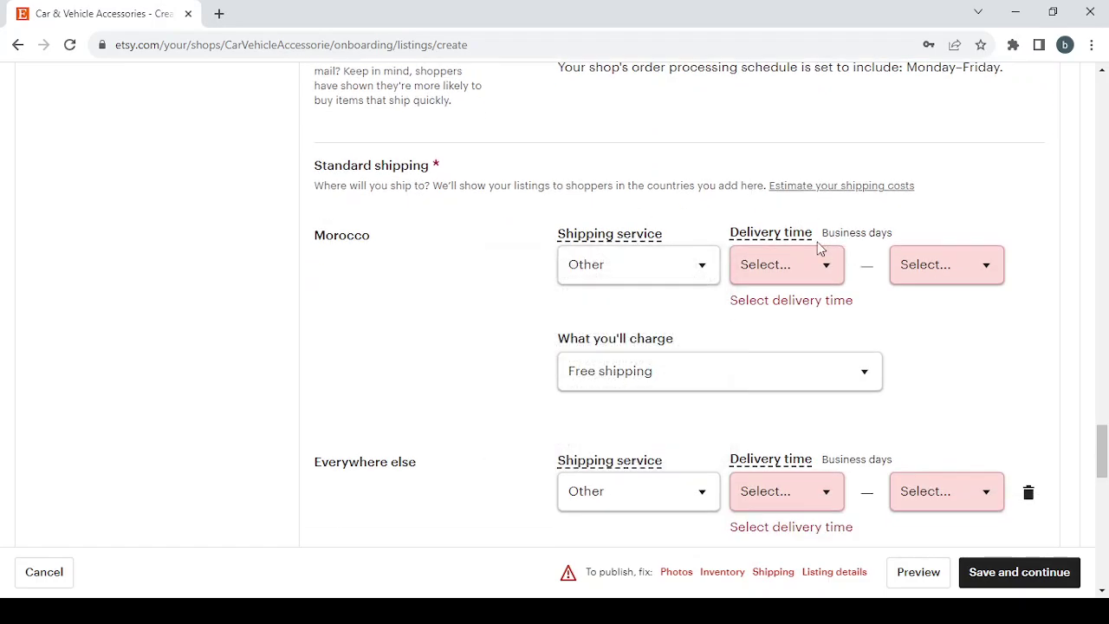
scroll(525, 353, down, 8)
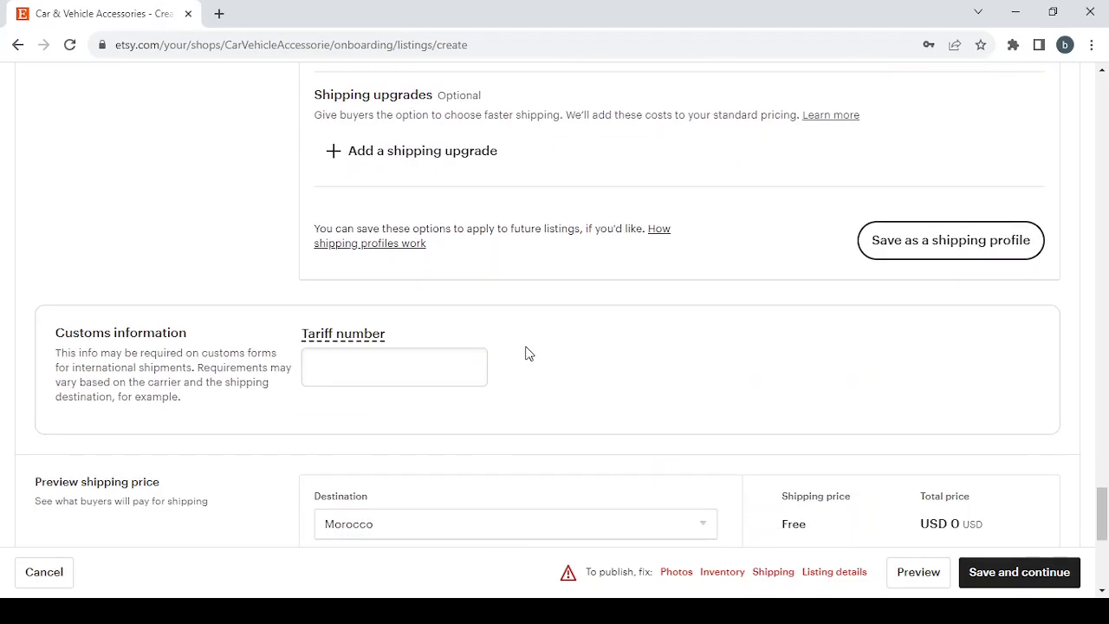
scroll(524, 354, down, 5)
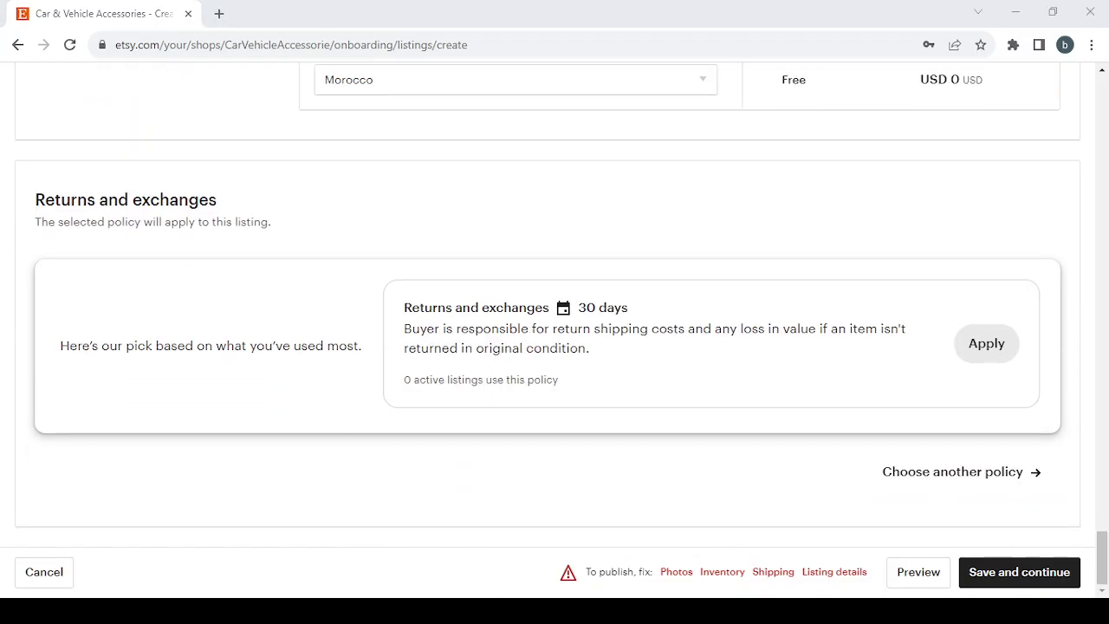
click(971, 476)
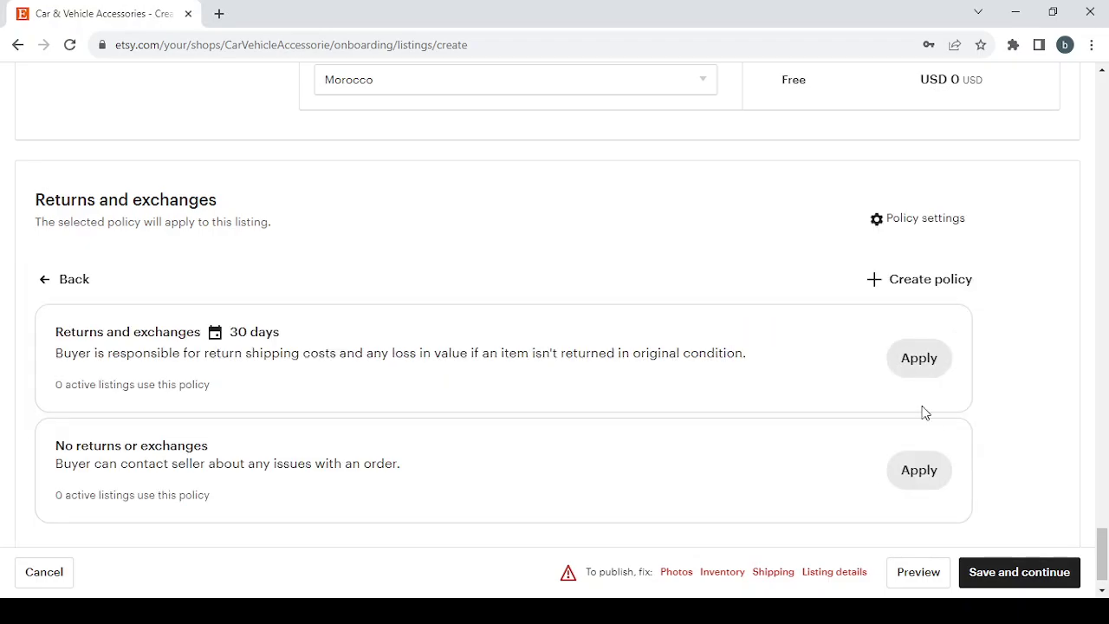